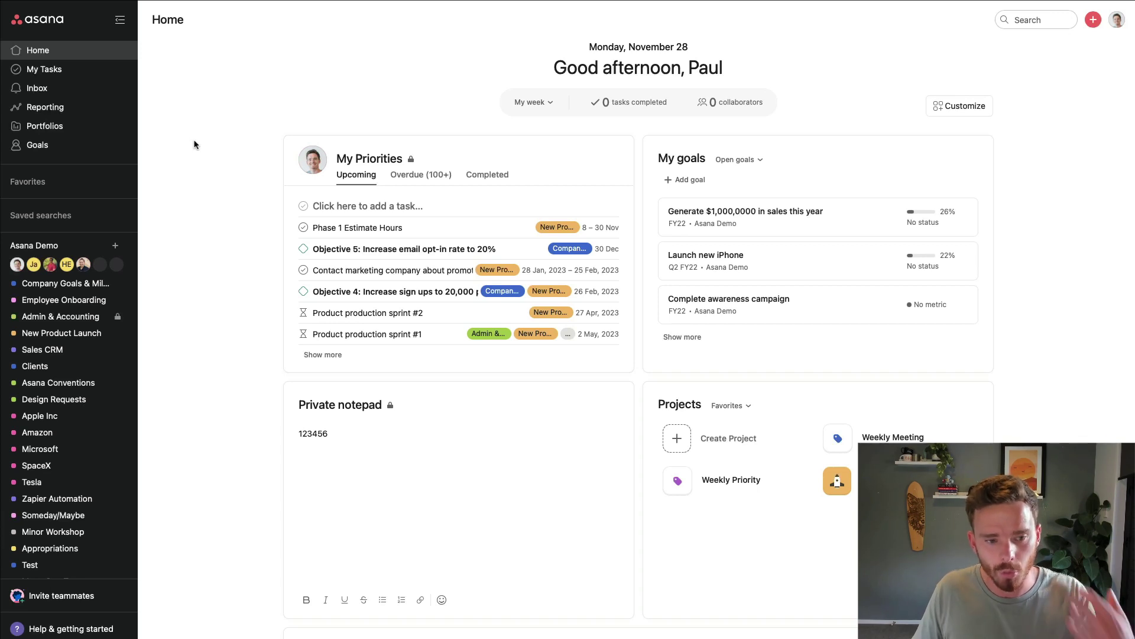
Step: Archive the Appropriations project from its sidebar menu, then open the Test project
{"action": "scroll", "coordinate": [122, 248], "scroll_direction": "down", "scroll_amount": 7}
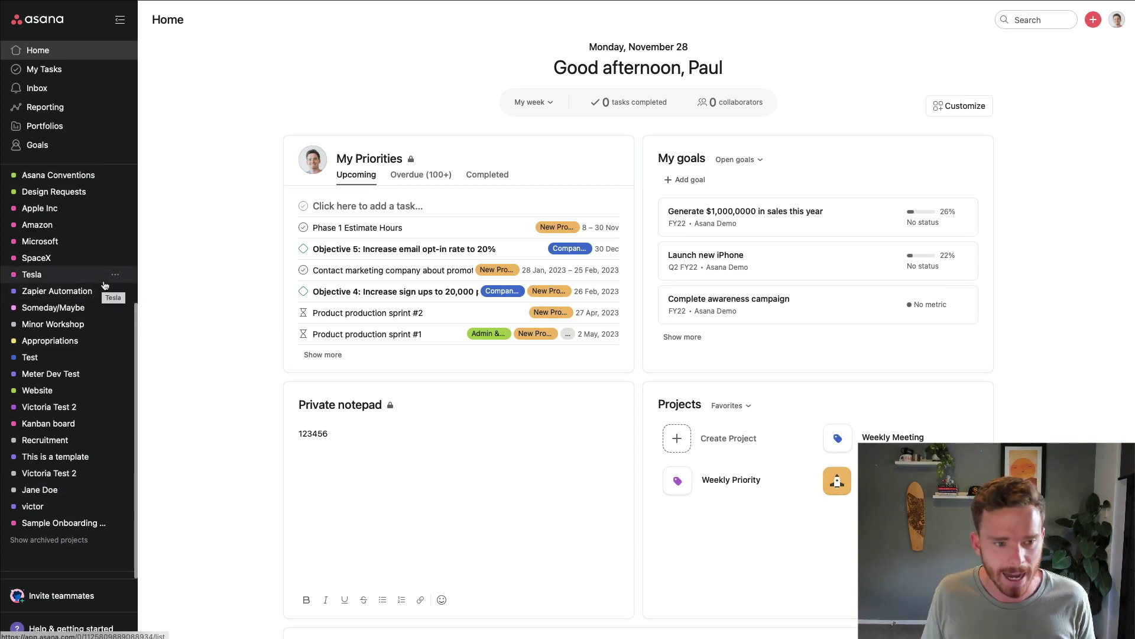
{"action": "scroll", "coordinate": [110, 281], "scroll_direction": "up", "scroll_amount": 5}
{"action": "scroll", "coordinate": [89, 278], "scroll_direction": "down", "scroll_amount": 5}
{"action": "scroll", "coordinate": [82, 278], "scroll_direction": "up", "scroll_amount": 4}
{"action": "scroll", "coordinate": [82, 278], "scroll_direction": "up", "scroll_amount": 2}
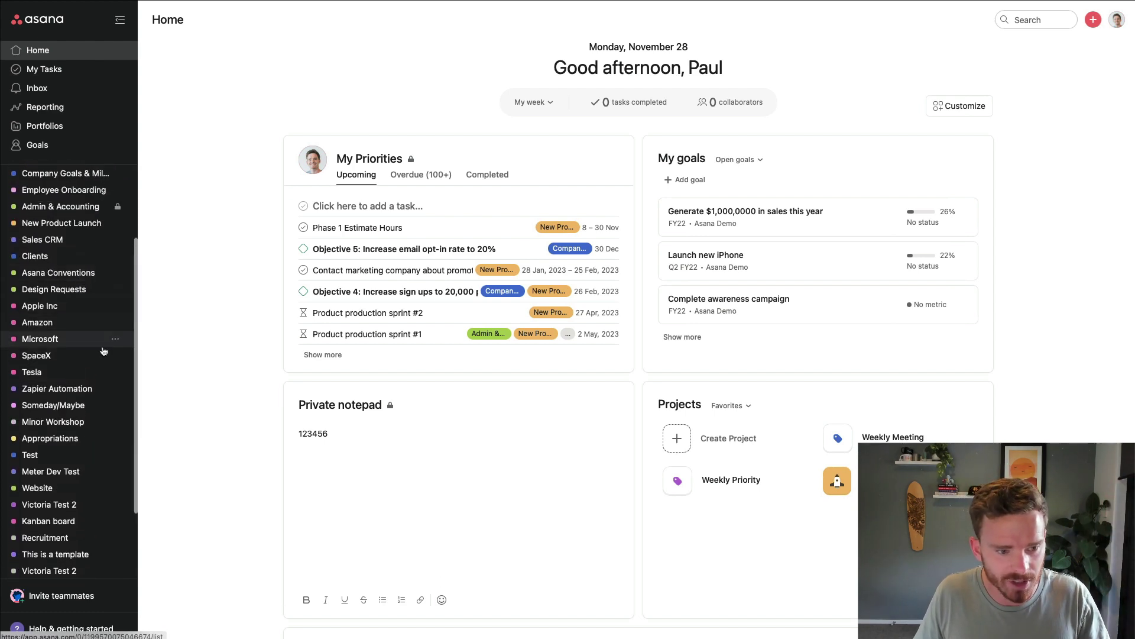
{"action": "scroll", "coordinate": [94, 371], "scroll_direction": "down", "scroll_amount": 4}
{"action": "left_click", "coordinate": [50, 373]}
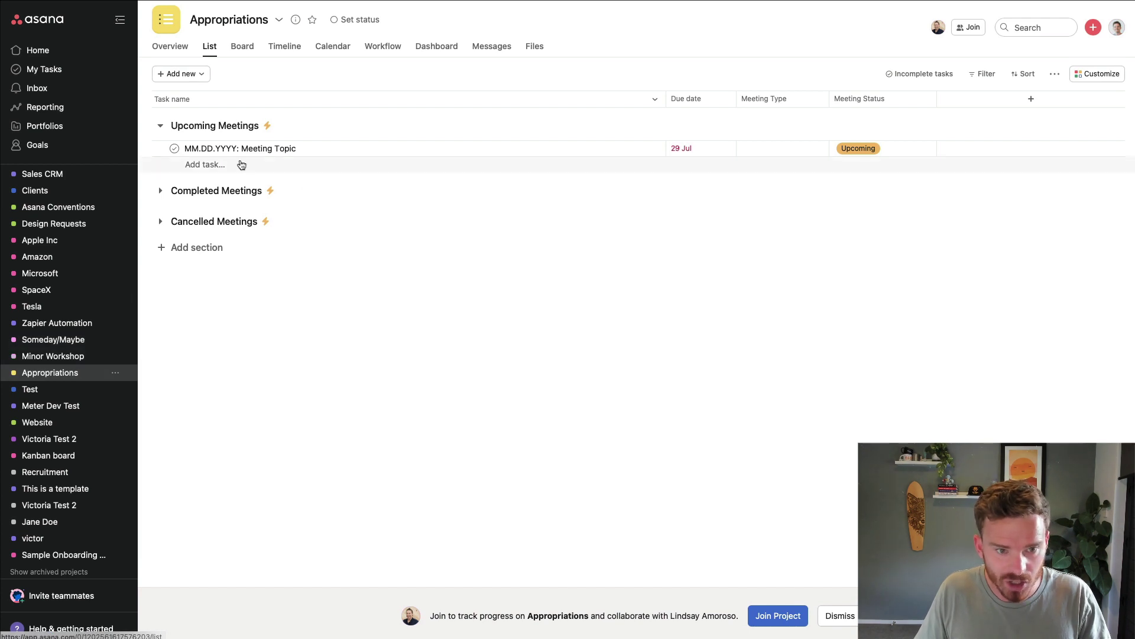
{"action": "left_click", "coordinate": [116, 373]}
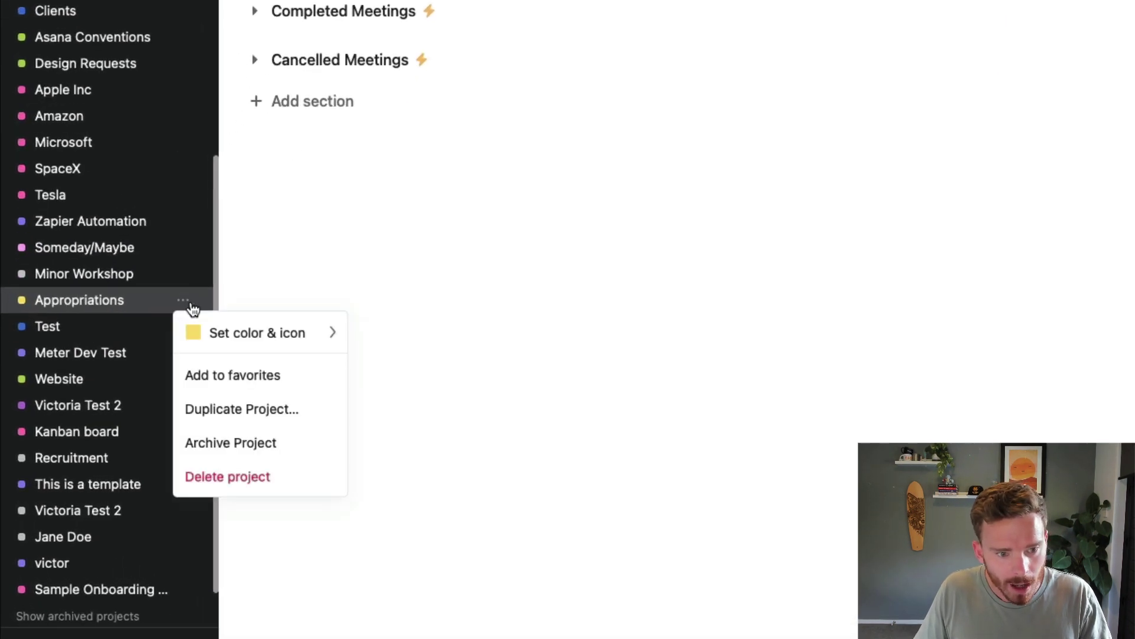
{"action": "left_click", "coordinate": [249, 449]}
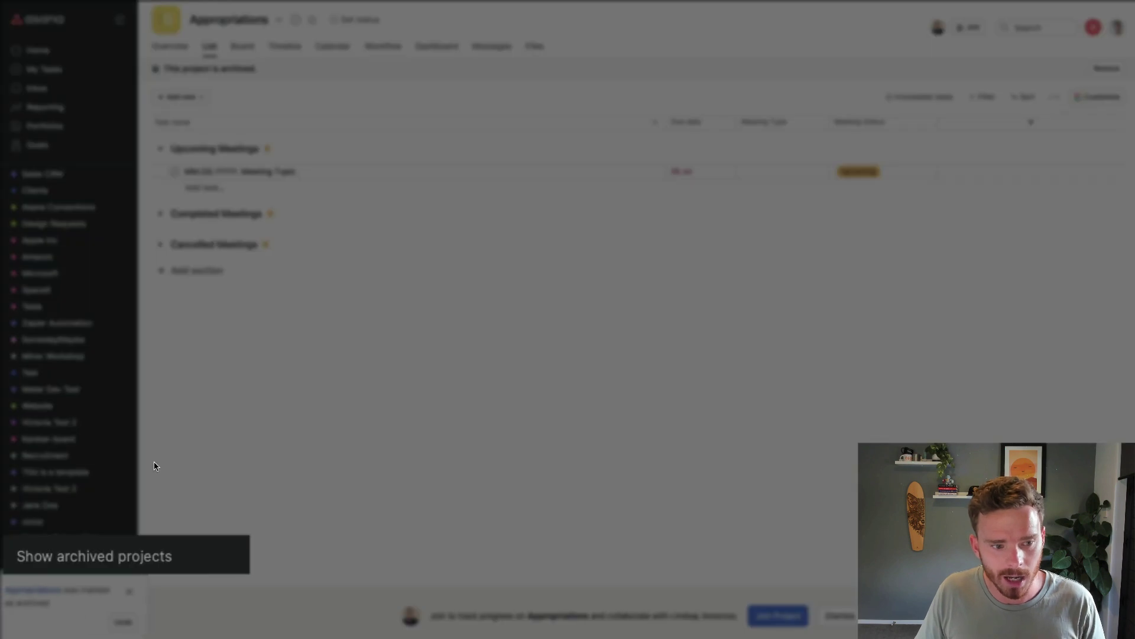
{"action": "left_click", "coordinate": [64, 374]}
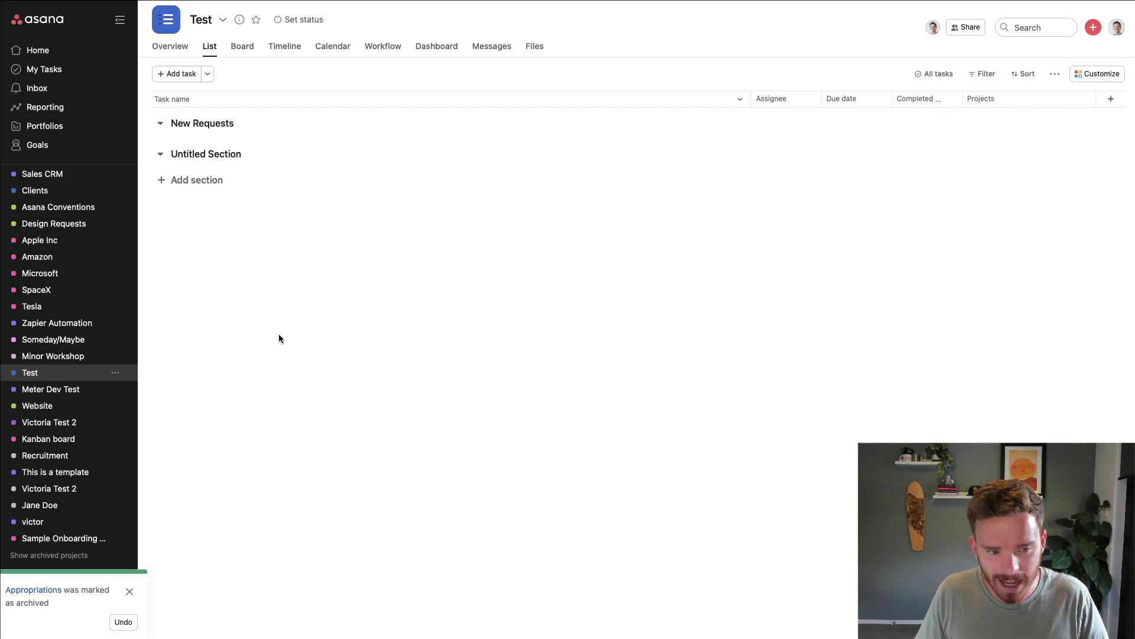
Step: Delete the Test project after reading the unassigned-tasks warning
{"action": "left_click", "coordinate": [115, 373]}
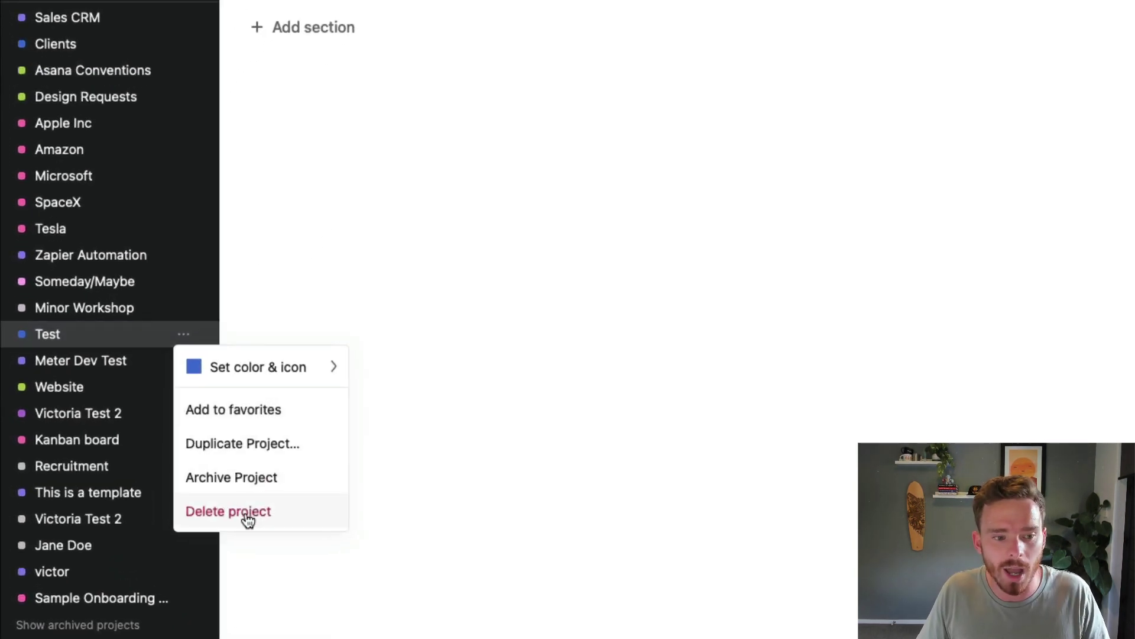
{"action": "left_click", "coordinate": [245, 516]}
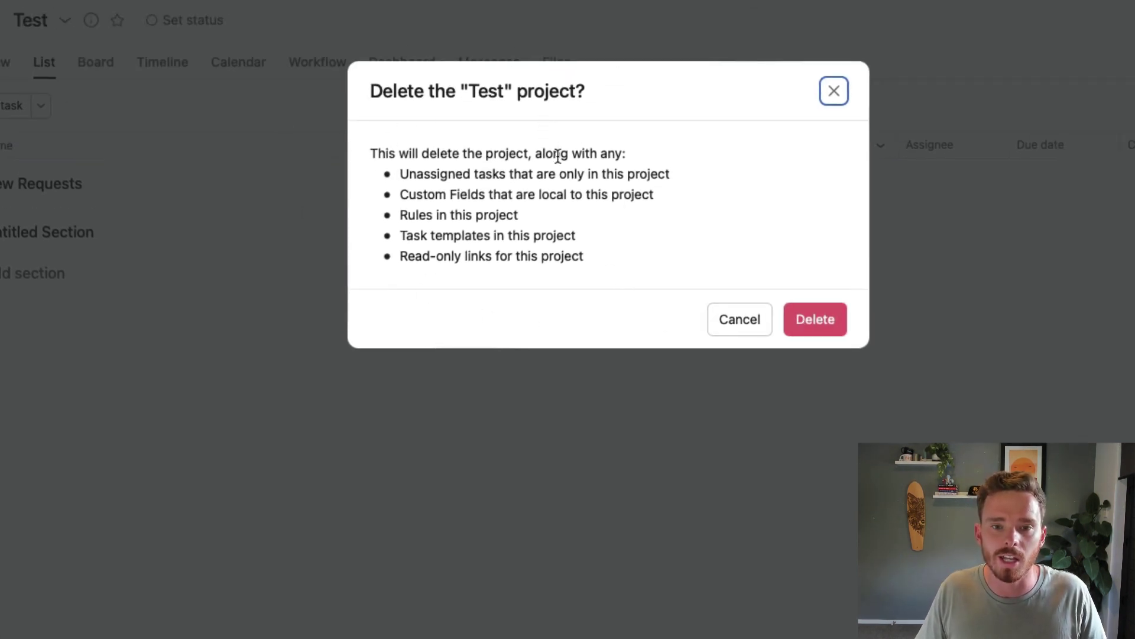
{"action": "left_click", "coordinate": [405, 174]}
{"action": "left_click_drag", "start_coordinate": [404, 174], "coordinate": [695, 176]}
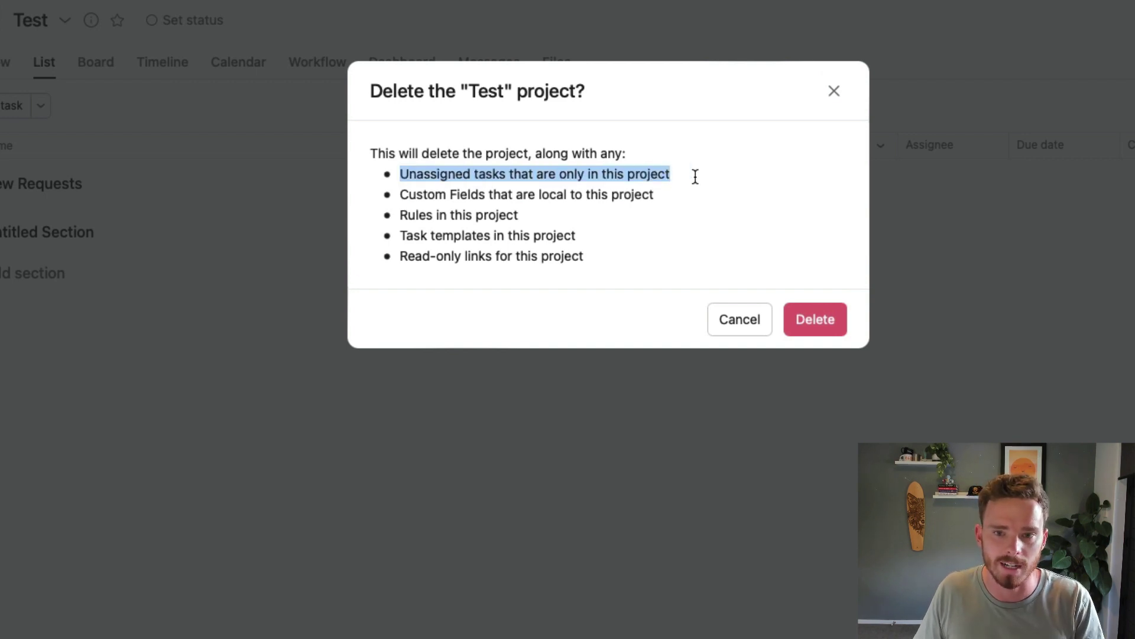
{"action": "left_click", "coordinate": [695, 175]}
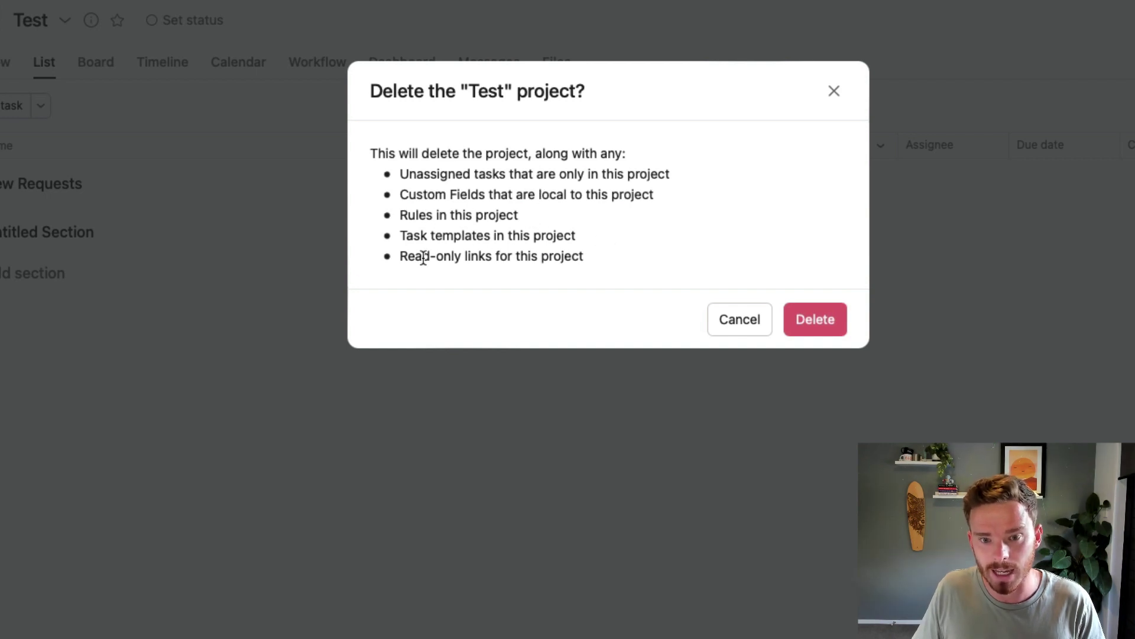
{"action": "left_click", "coordinate": [818, 320]}
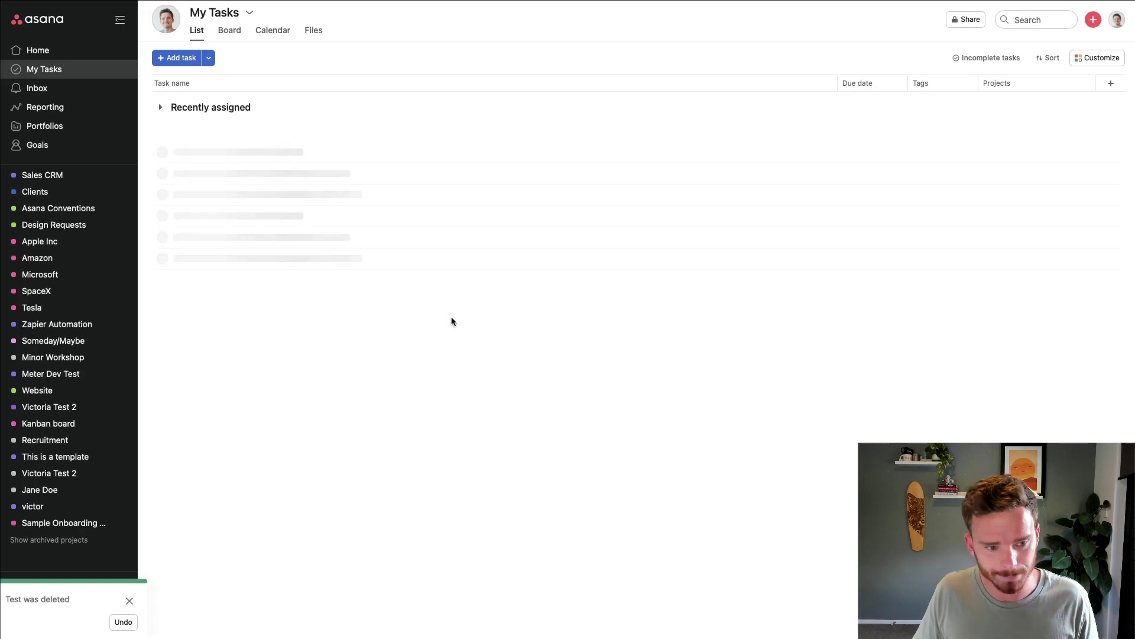
Step: Open the Website project and scroll through its task list to review it
{"action": "left_click", "coordinate": [37, 391]}
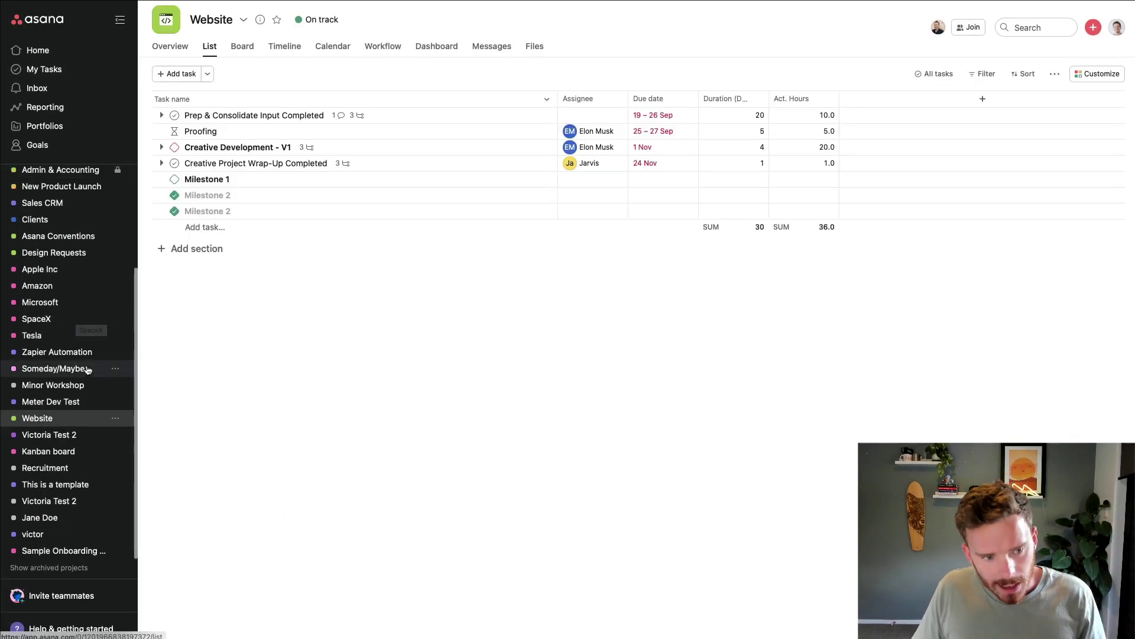
{"action": "scroll", "coordinate": [85, 369], "scroll_direction": "down", "scroll_amount": 2}
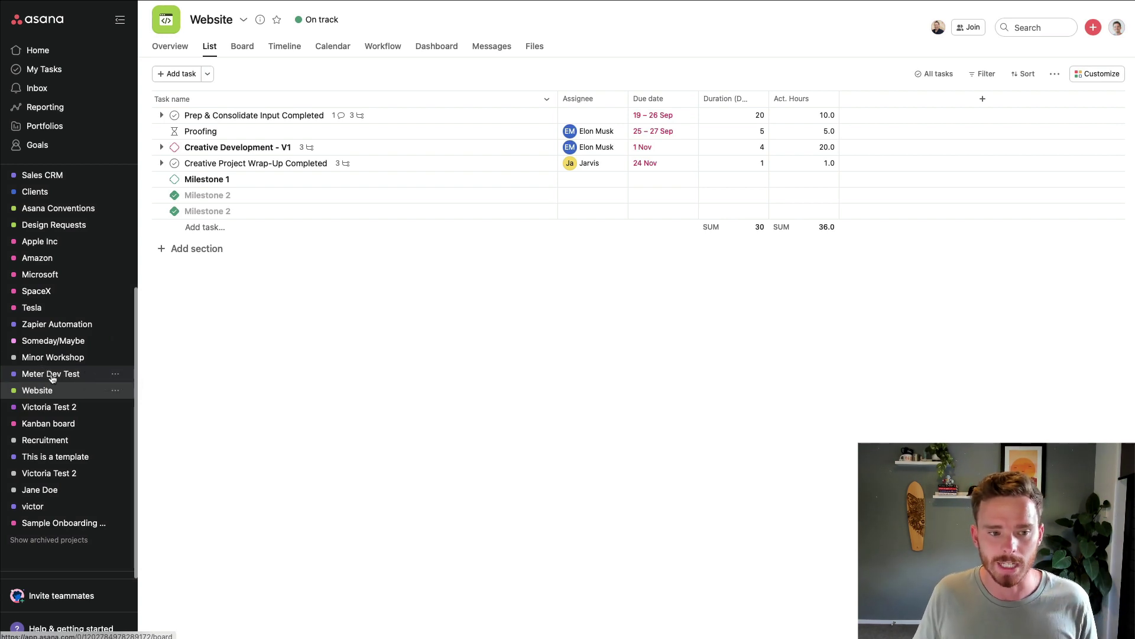
{"action": "scroll", "coordinate": [52, 378], "scroll_direction": "up", "scroll_amount": 3}
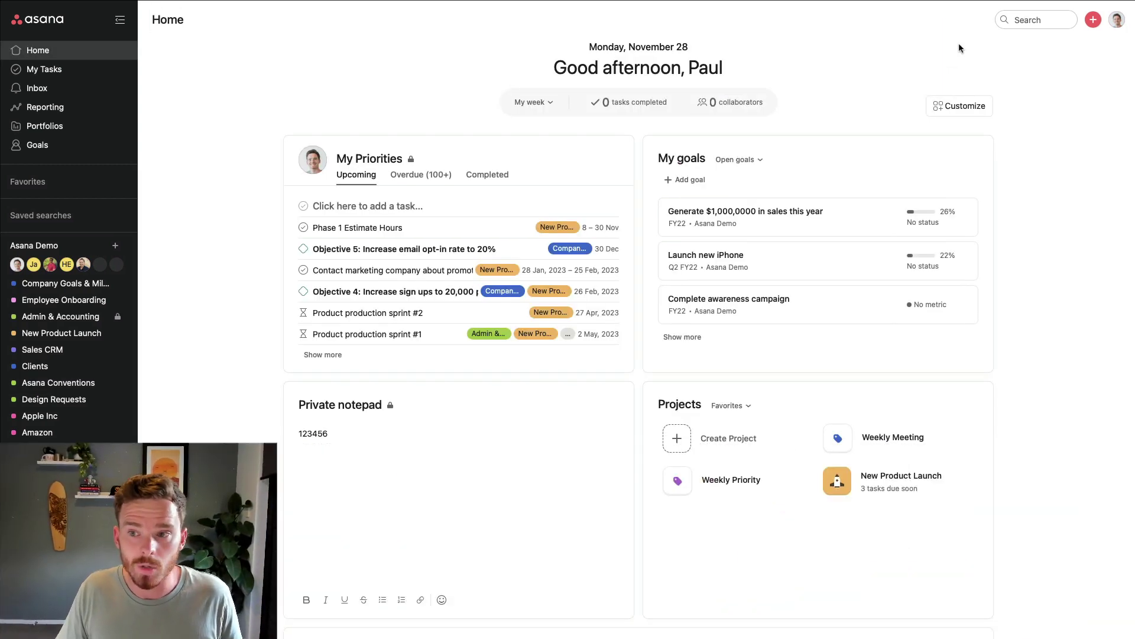
Step: Run an advanced search filtered to Assigned to Nobody and No Project
{"action": "left_click", "coordinate": [1041, 27]}
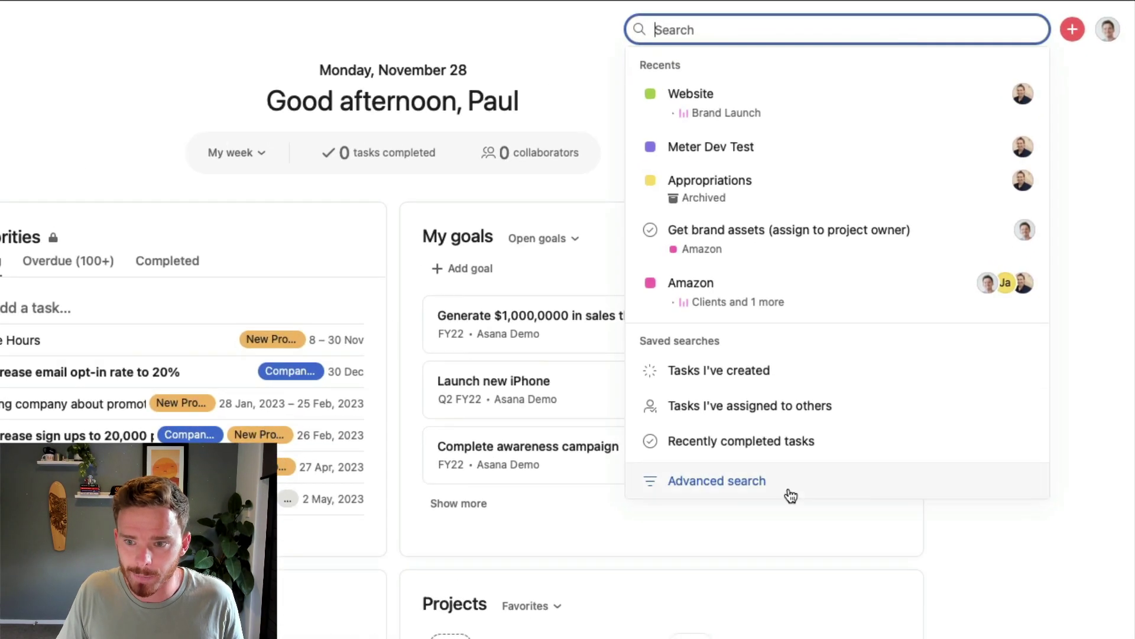
{"action": "left_click", "coordinate": [887, 385]}
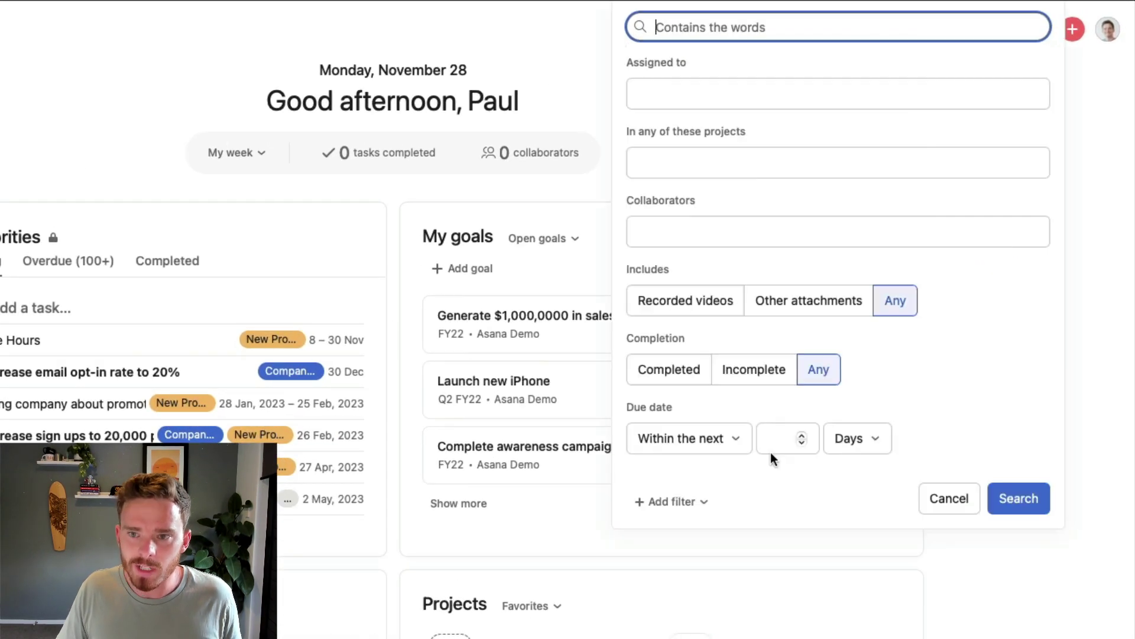
{"action": "left_click", "coordinate": [664, 94]}
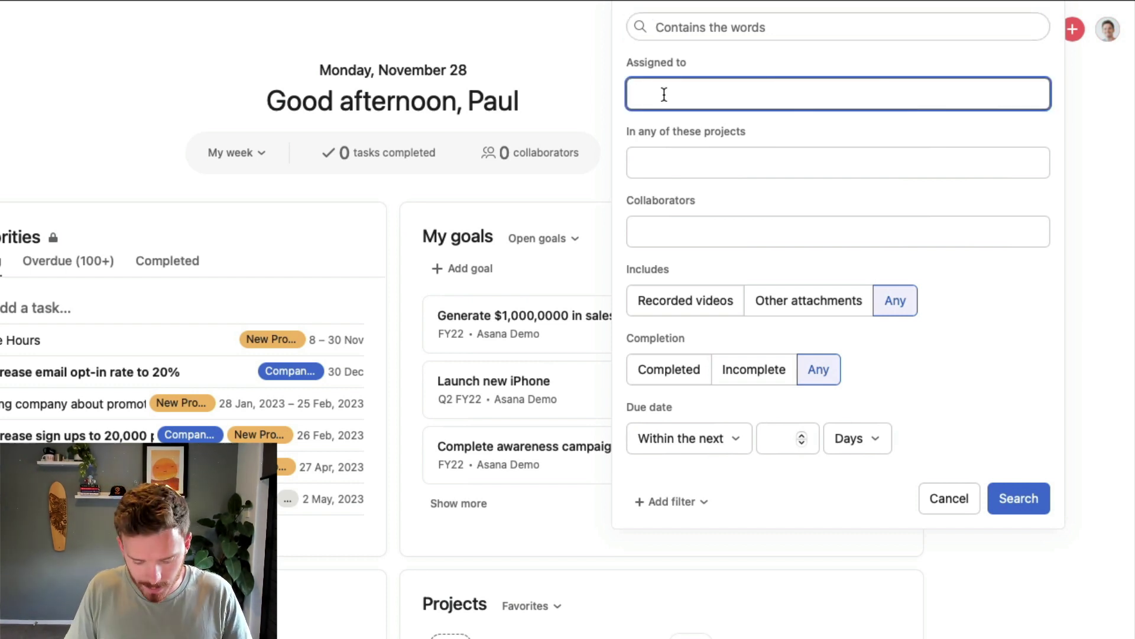
{"action": "type", "text": "no"}
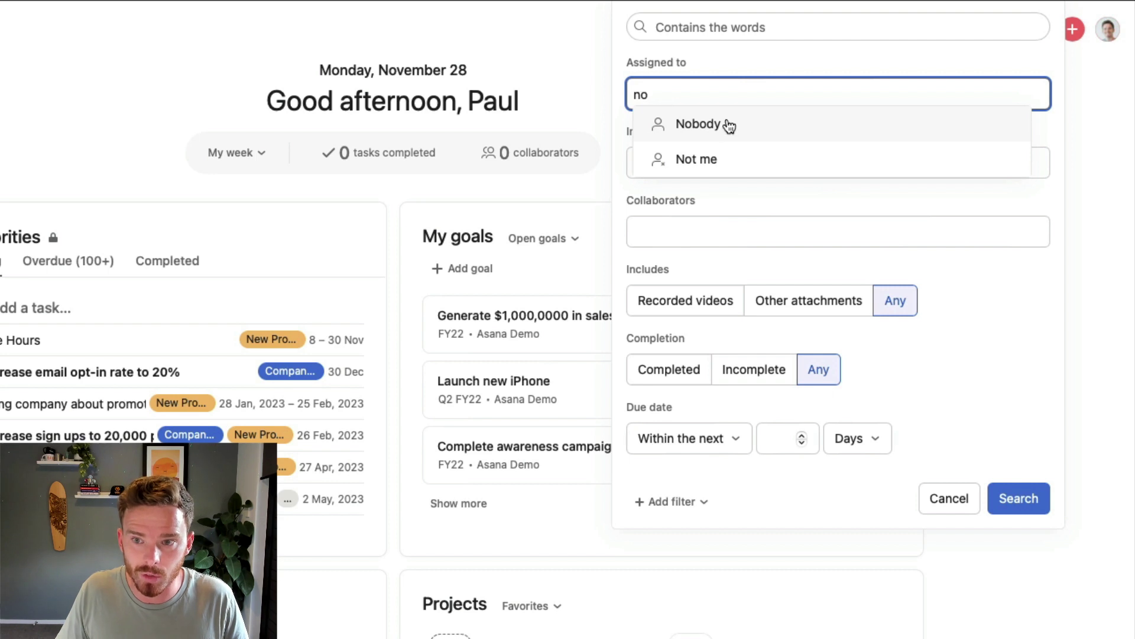
{"action": "left_click", "coordinate": [730, 125]}
{"action": "left_click", "coordinate": [669, 164]}
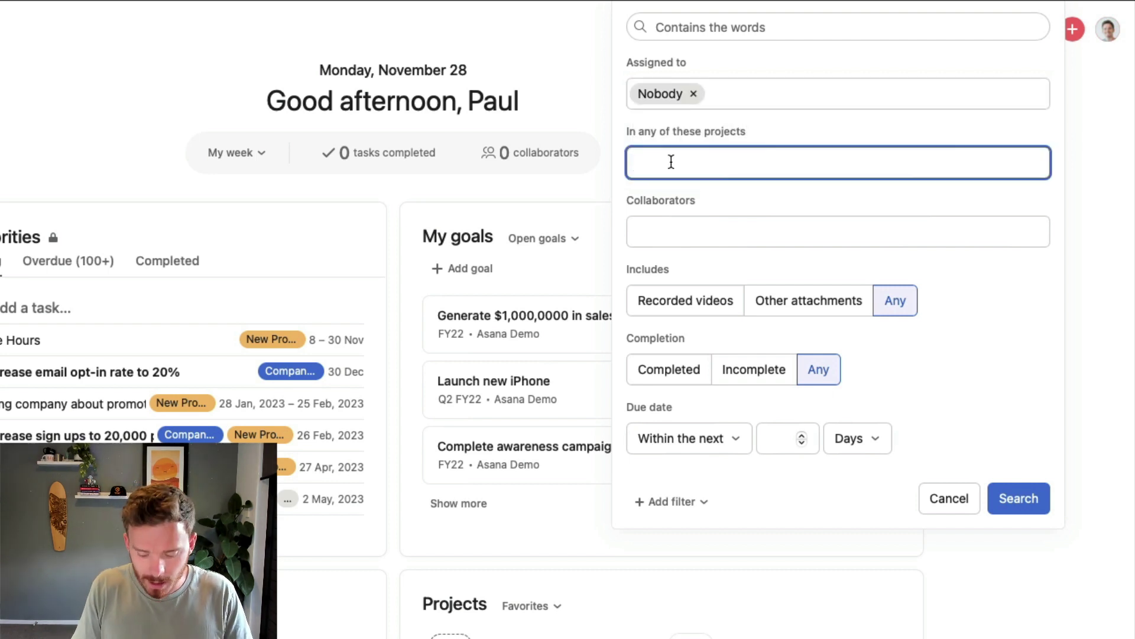
{"action": "type", "text": "no"}
{"action": "left_click", "coordinate": [691, 193]}
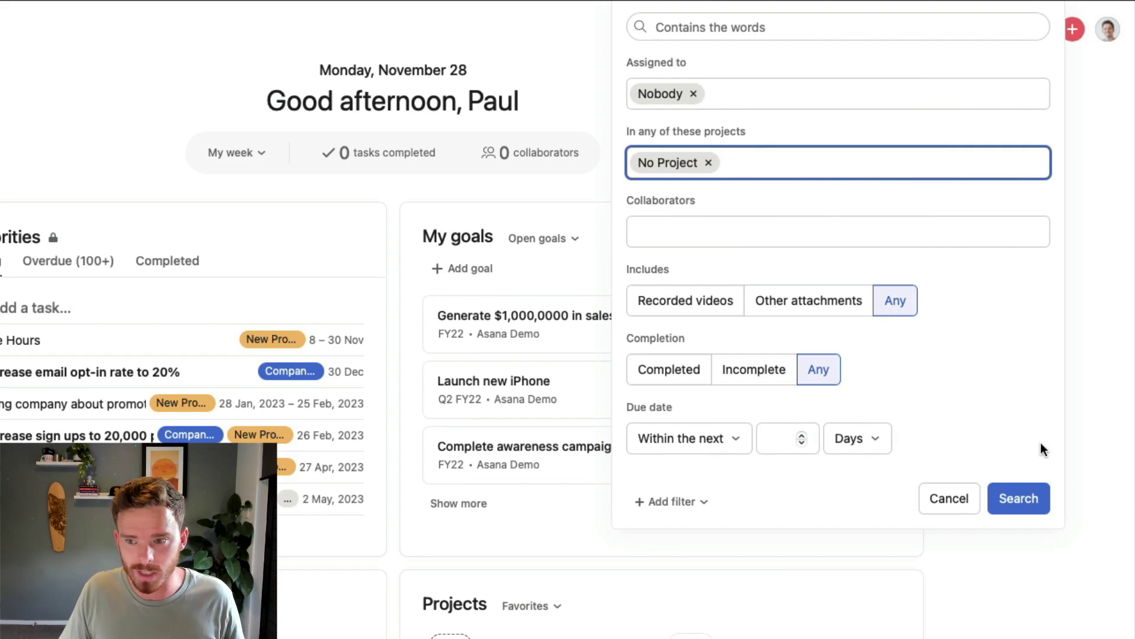
{"action": "left_click", "coordinate": [1037, 501]}
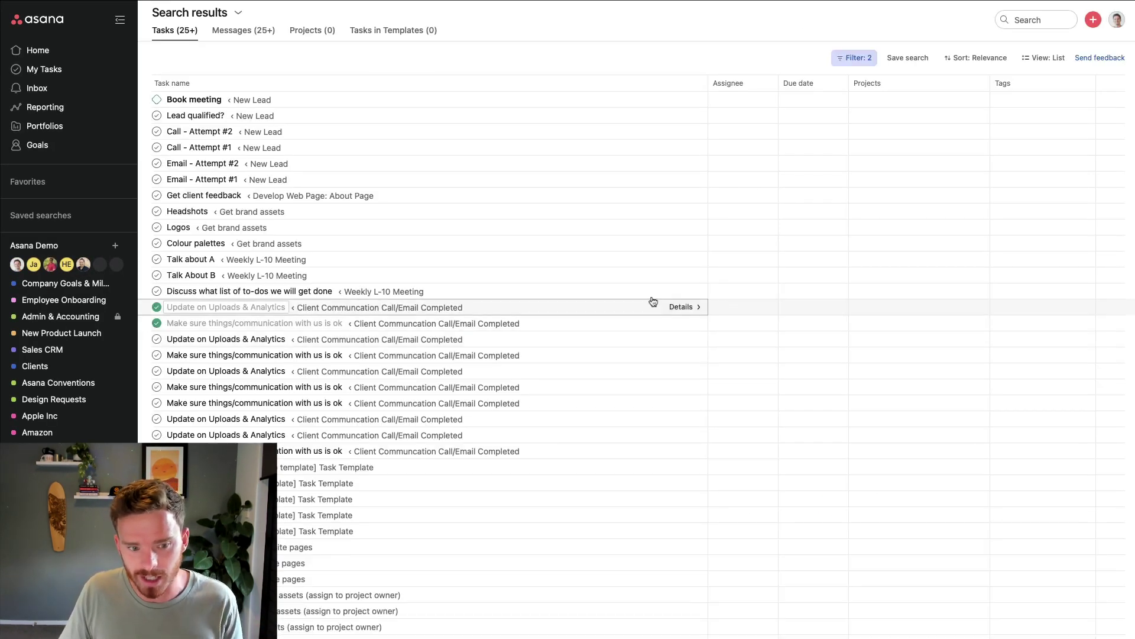
Step: Add a Subtask filter set to Not subtasks and rerun the search
{"action": "left_click", "coordinate": [591, 149]}
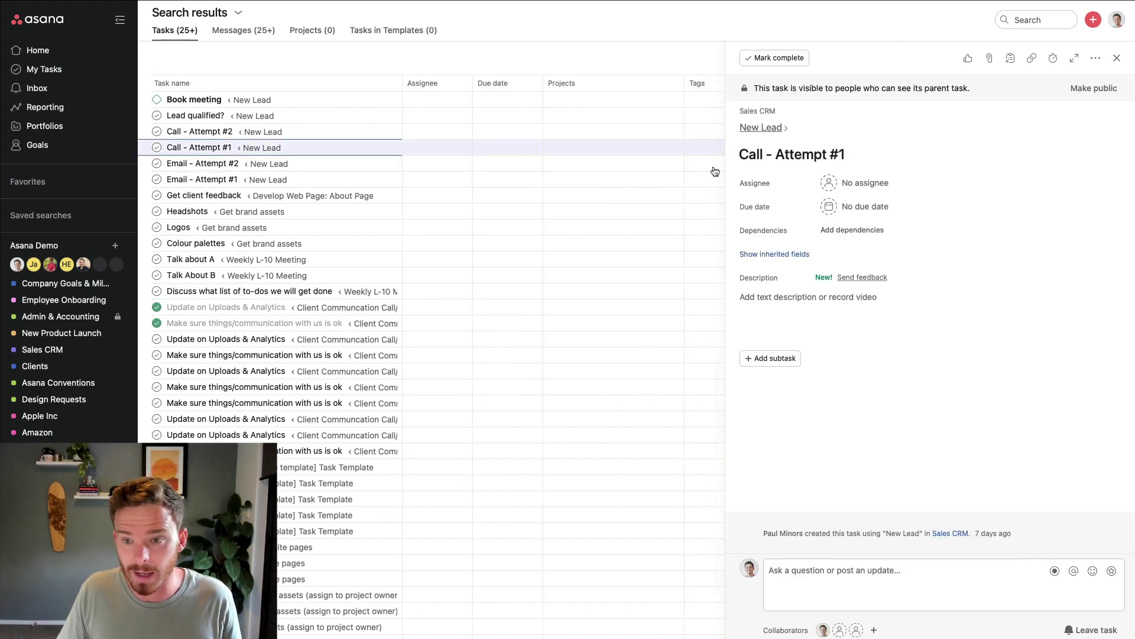
{"action": "left_click", "coordinate": [1116, 58]}
{"action": "left_click", "coordinate": [825, 336]}
{"action": "mouse_move", "coordinate": [875, 486]}
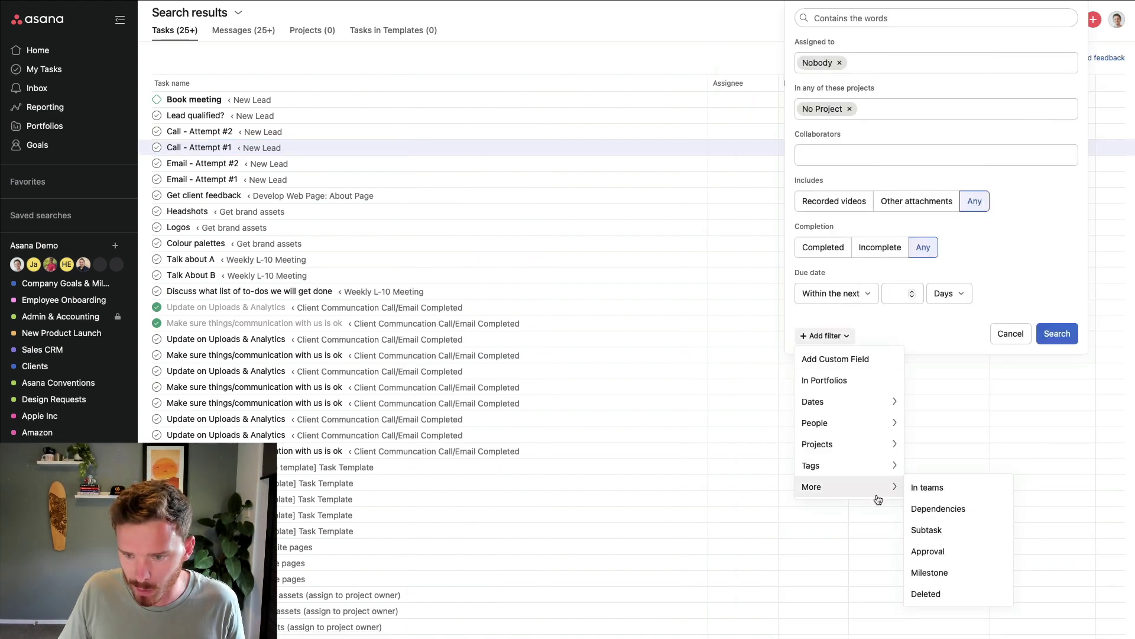
{"action": "left_click", "coordinate": [926, 530]}
{"action": "left_click", "coordinate": [898, 339]}
{"action": "left_click", "coordinate": [1058, 379]}
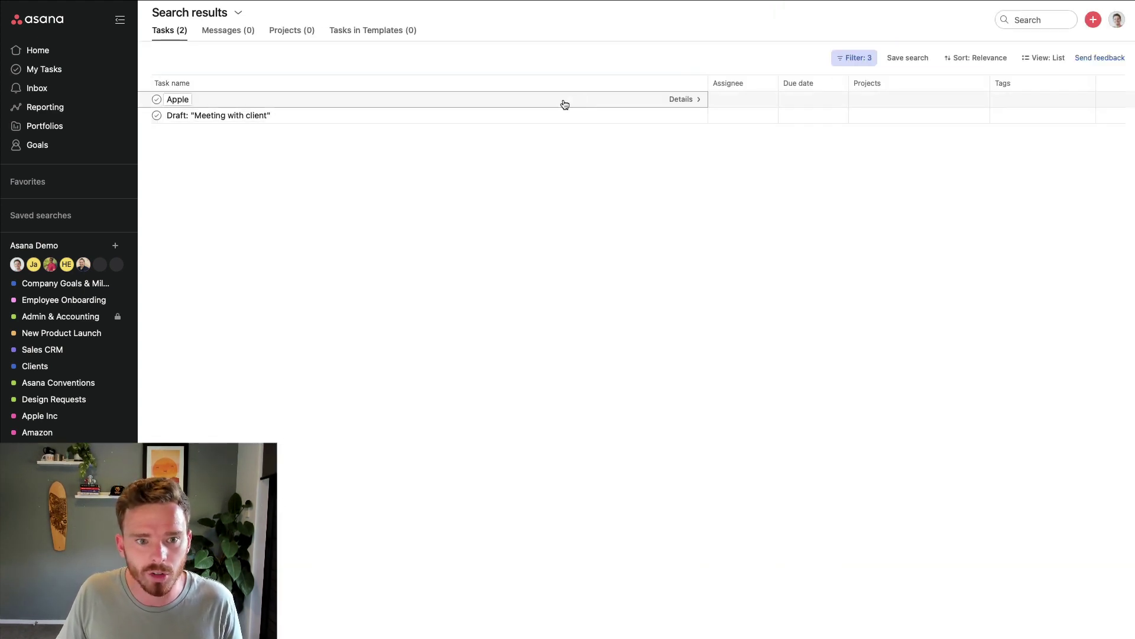
Step: Delete the unassigned Apple task, then switch to My Tasks with Tab+A
{"action": "left_click", "coordinate": [536, 101]}
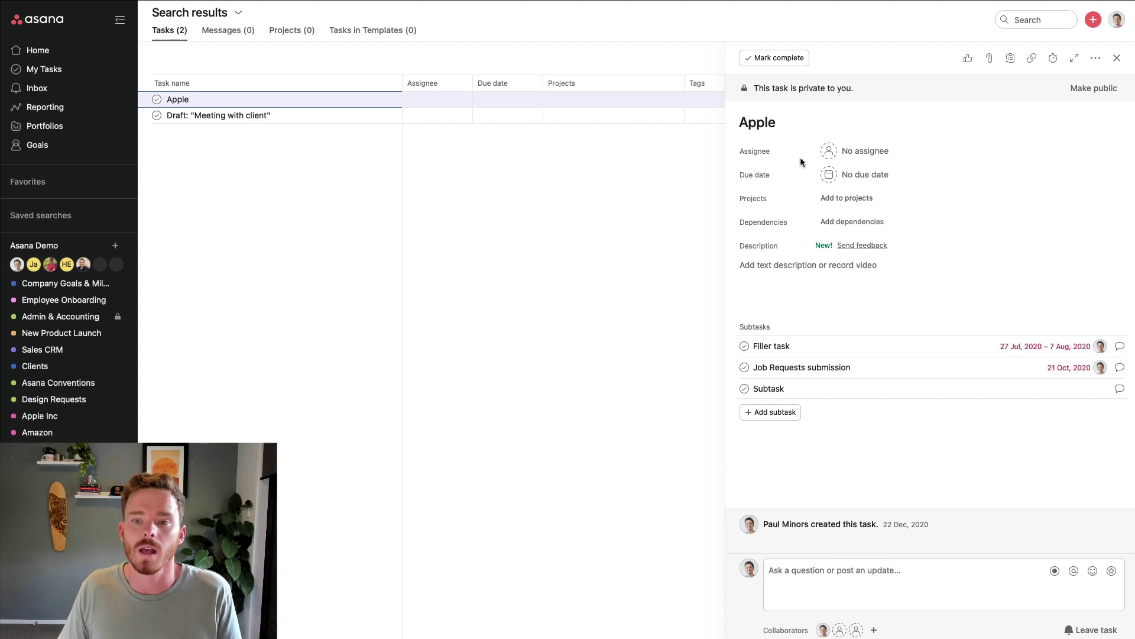
{"action": "left_click", "coordinate": [854, 151]}
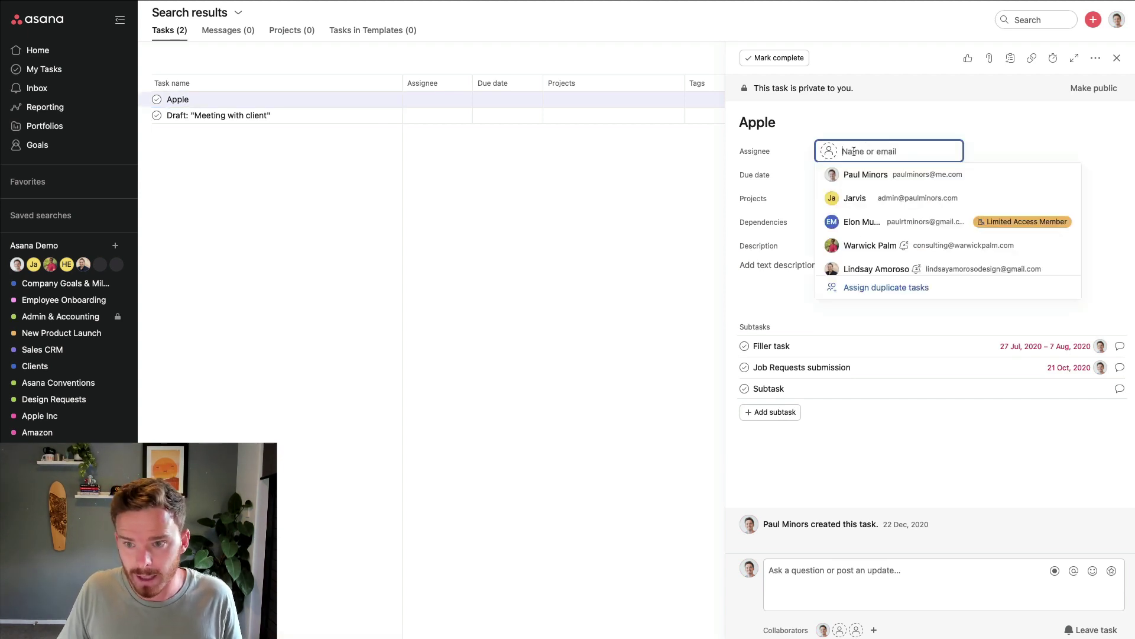
{"action": "left_click", "coordinate": [819, 117]}
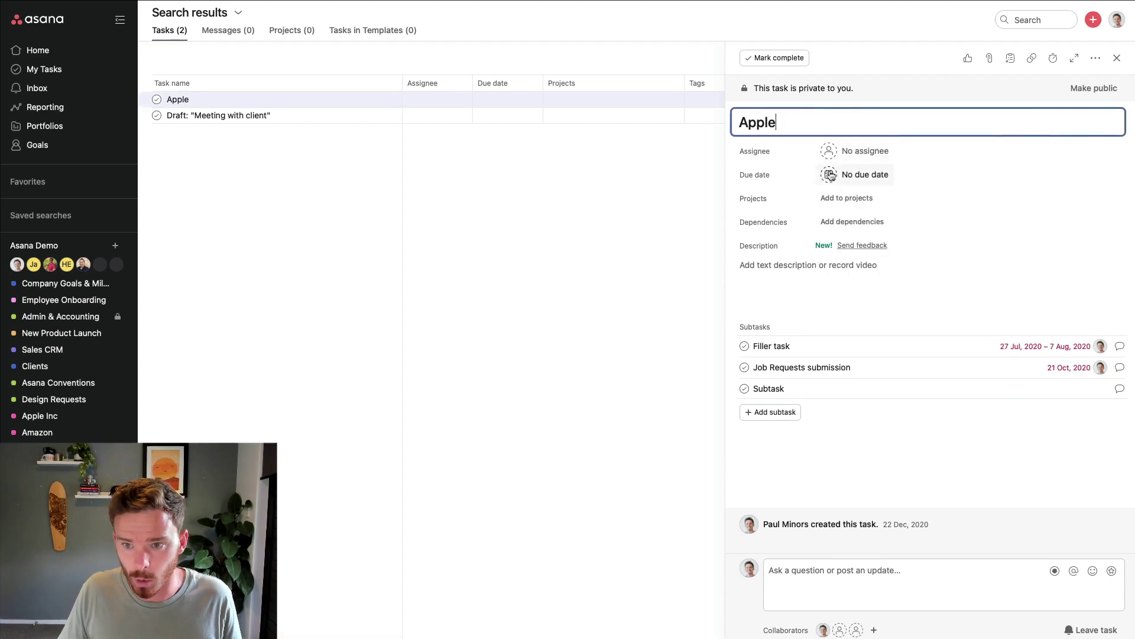
{"action": "left_click", "coordinate": [834, 201]}
{"action": "left_click", "coordinate": [851, 106]}
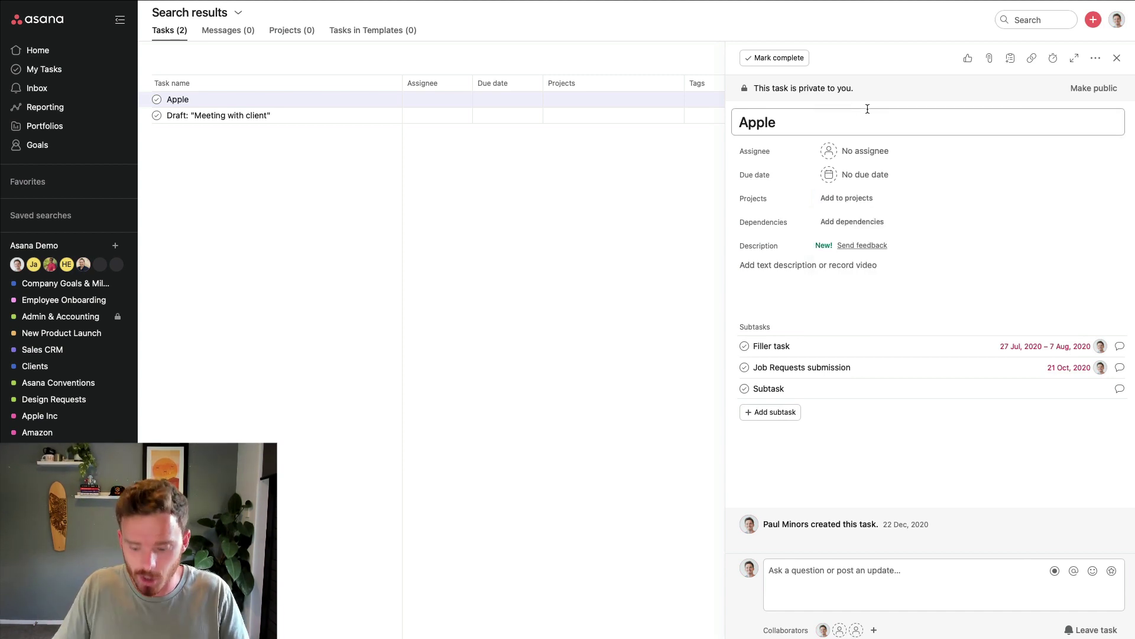
{"action": "left_click", "coordinate": [1095, 57]}
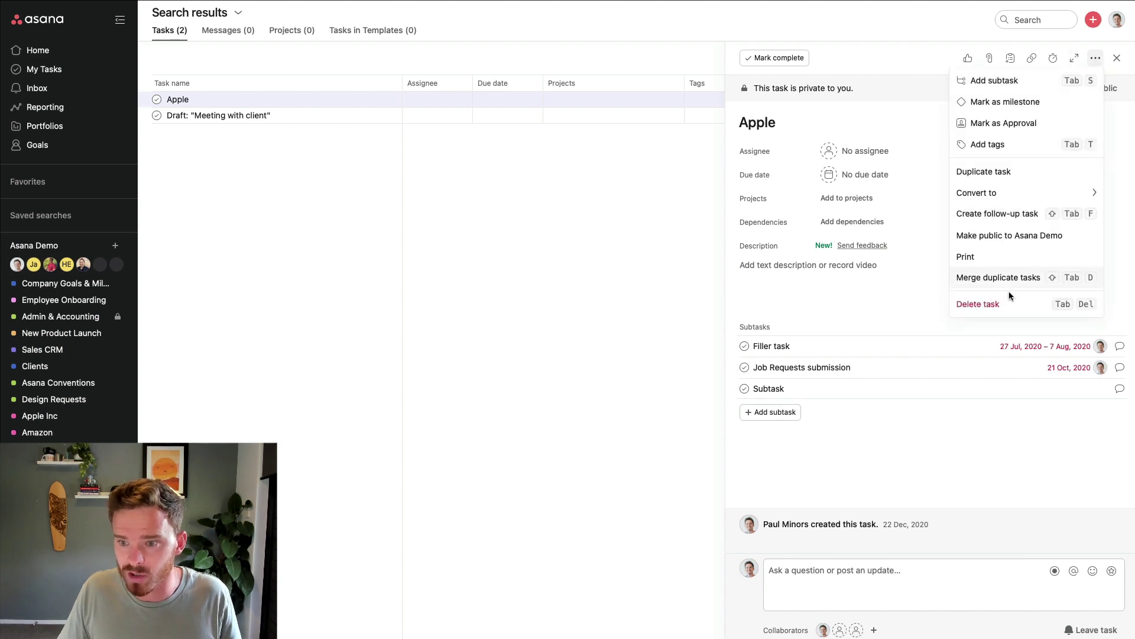
{"action": "left_click", "coordinate": [978, 303]}
{"action": "key", "text": "Tab+a"}
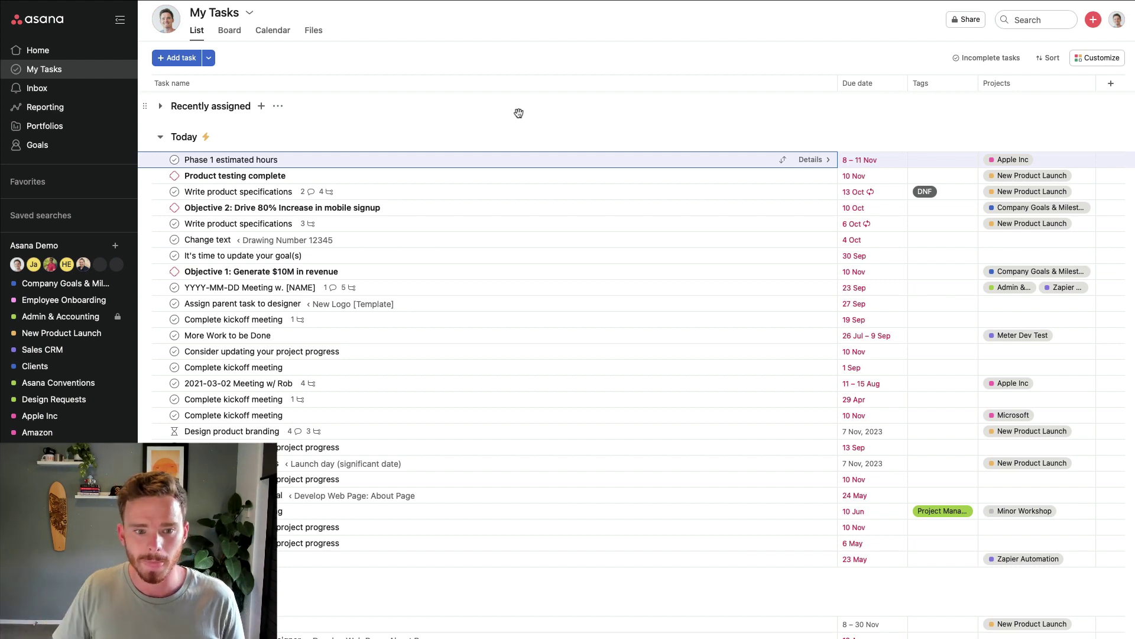
Step: Set the Complete kickoff meeting task's due date to 11 Jan 2023
{"action": "left_click", "coordinate": [564, 366]}
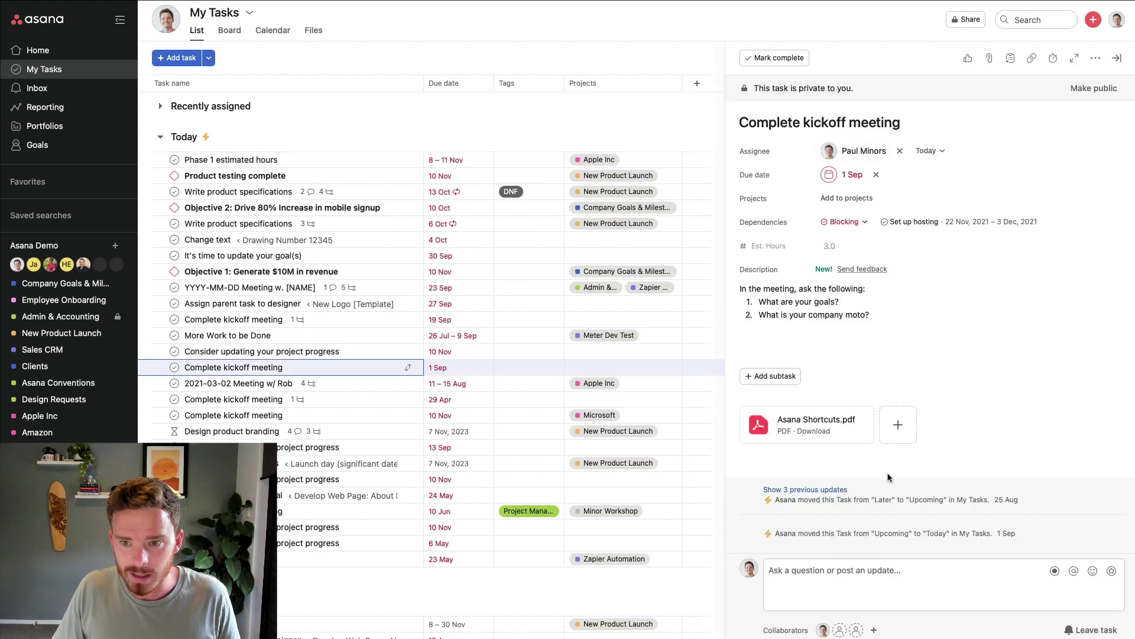
{"action": "left_click", "coordinate": [844, 175]}
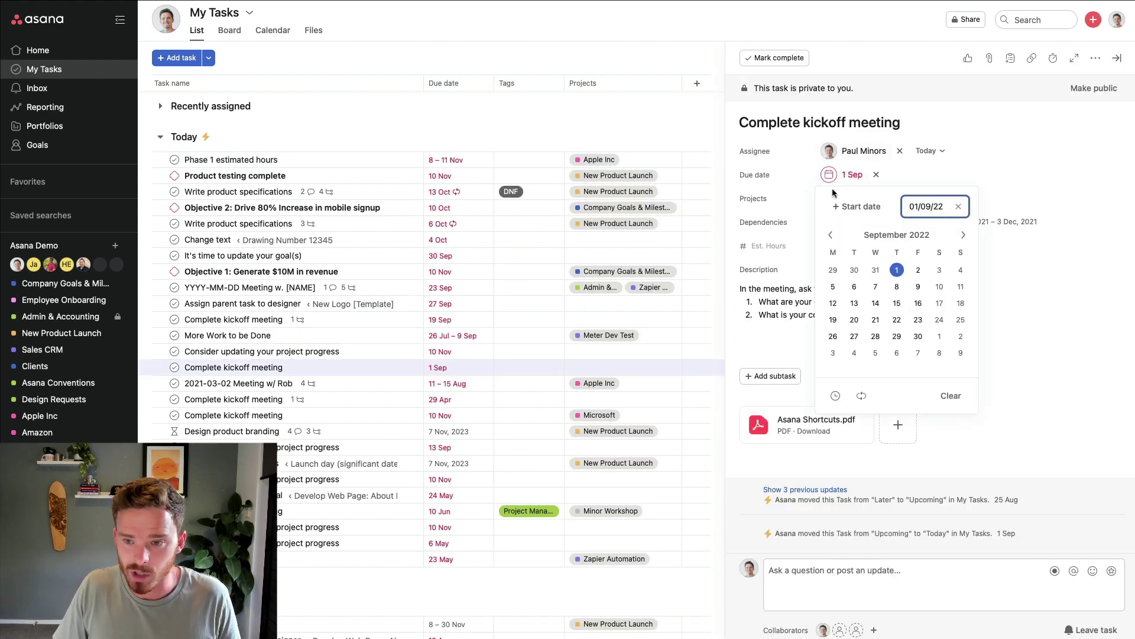
{"action": "left_click", "coordinate": [963, 235]}
{"action": "left_click", "coordinate": [963, 235]}
{"action": "left_click", "coordinate": [962, 235]}
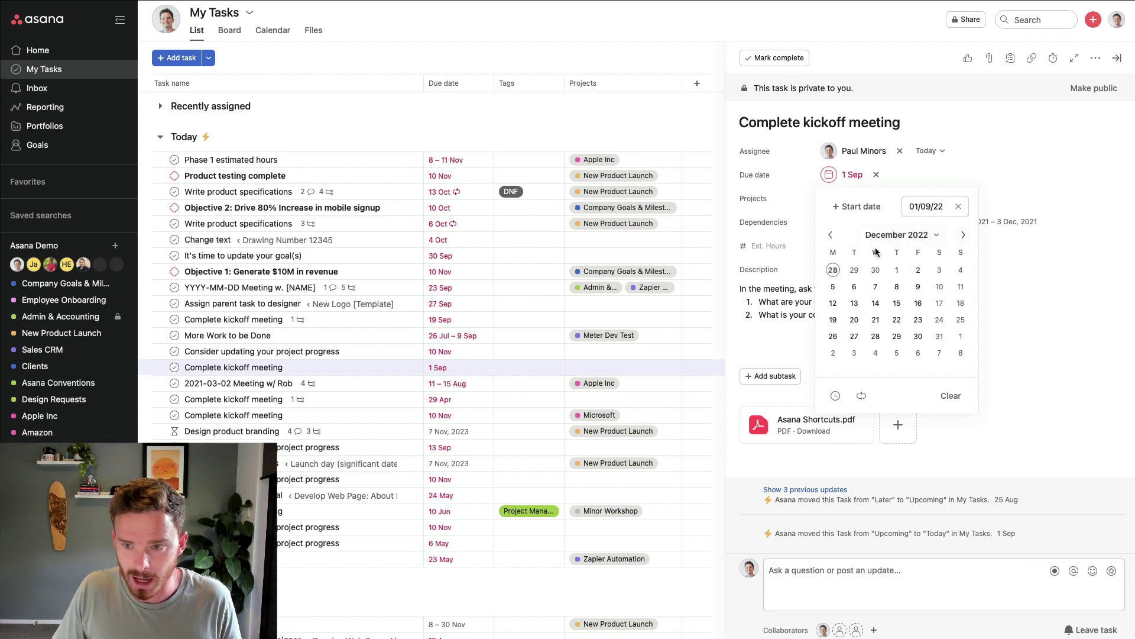
{"action": "left_click", "coordinate": [962, 235]}
{"action": "left_click", "coordinate": [876, 303]}
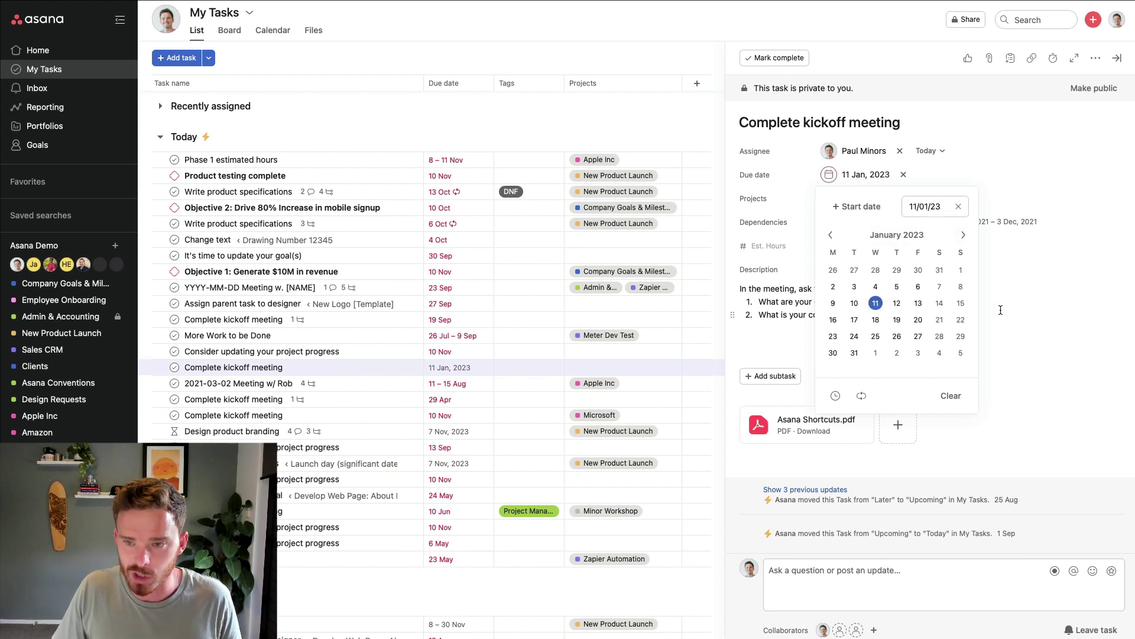
{"action": "left_click", "coordinate": [1001, 310]}
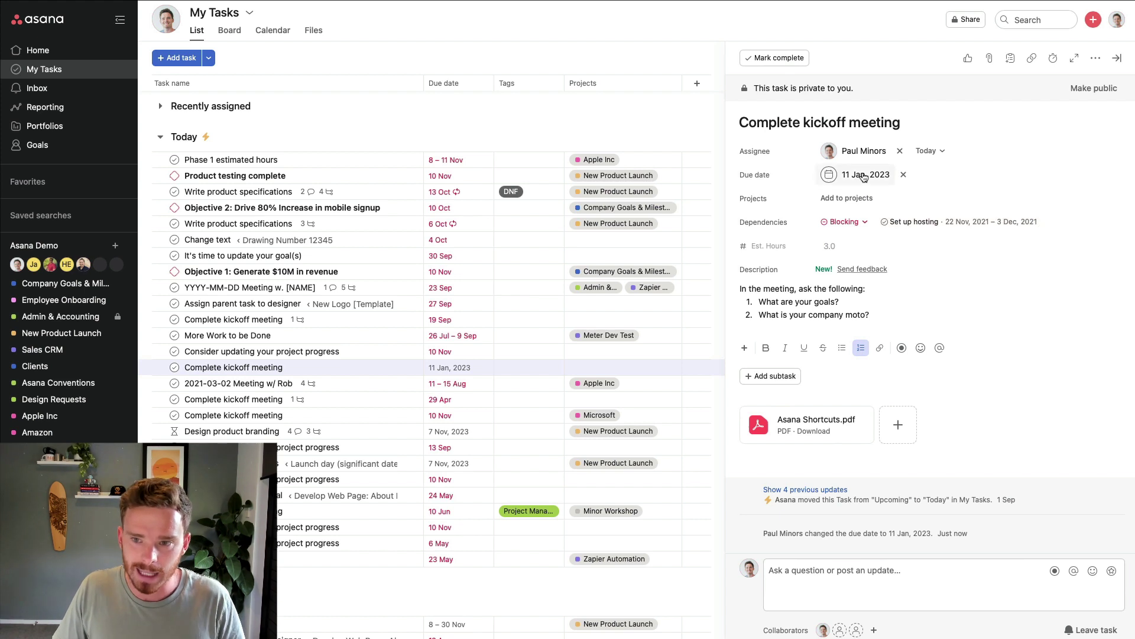
Step: Move the task from Today into the Later section
{"action": "left_click", "coordinate": [928, 151]}
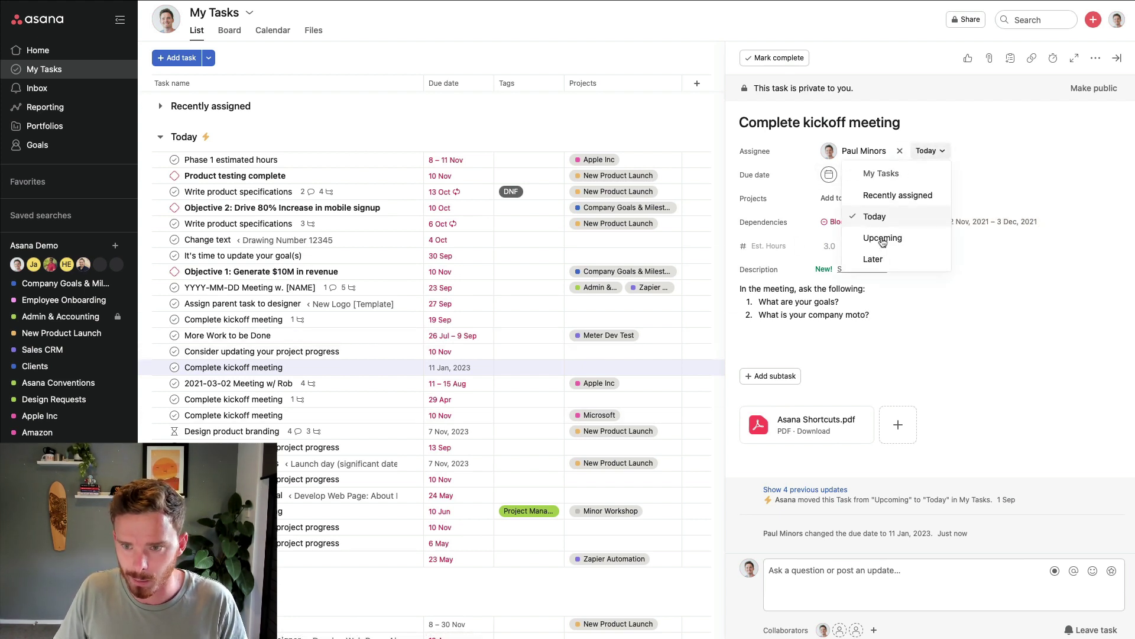
{"action": "left_click", "coordinate": [881, 260]}
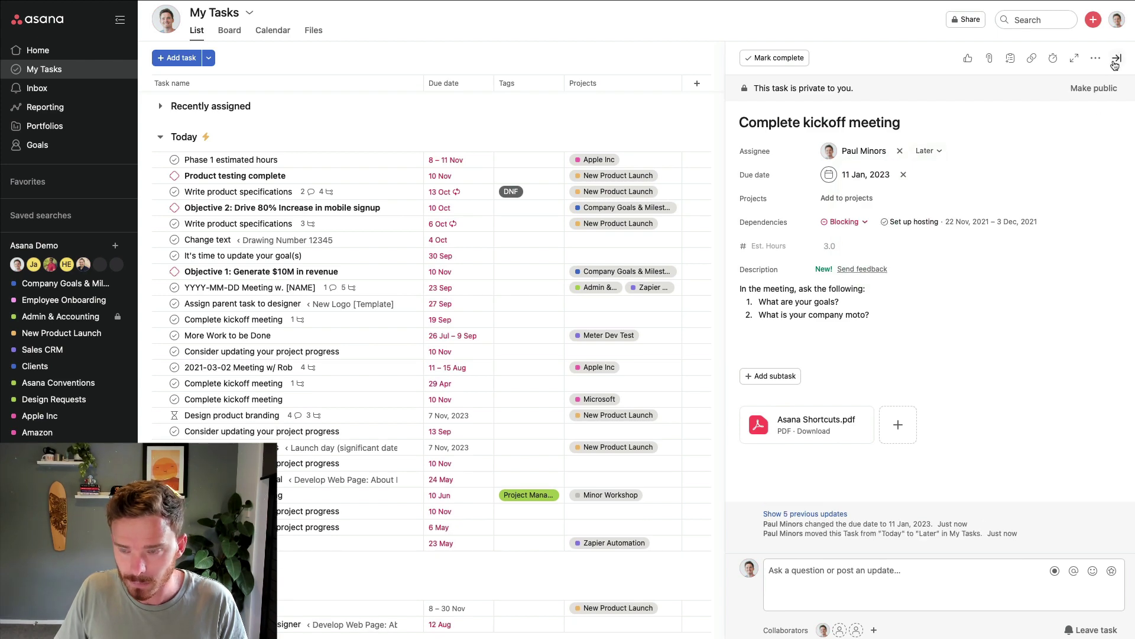
{"action": "left_click", "coordinate": [1117, 57]}
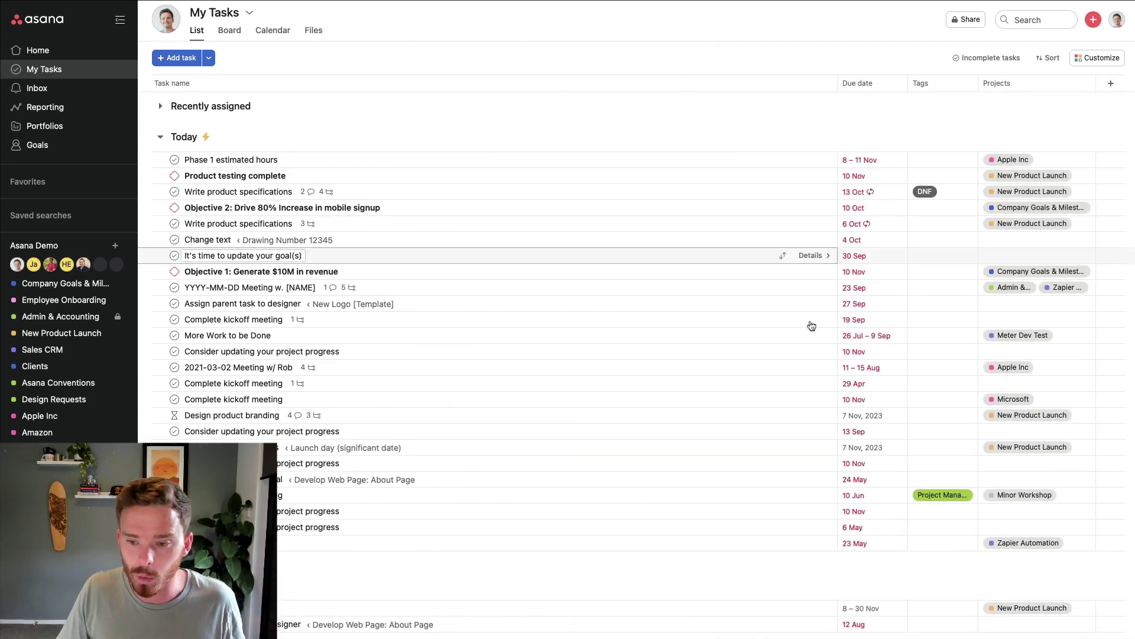
Step: Delete the Get final internal approval task from its actions menu
{"action": "left_click", "coordinate": [657, 482]}
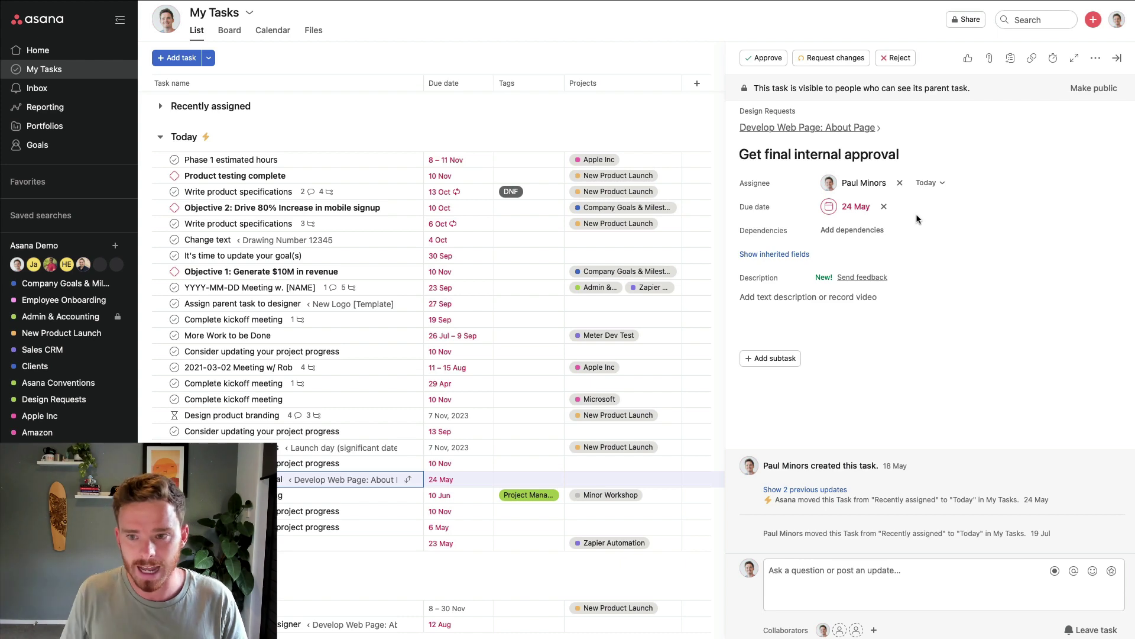
{"action": "left_click", "coordinate": [1095, 57]}
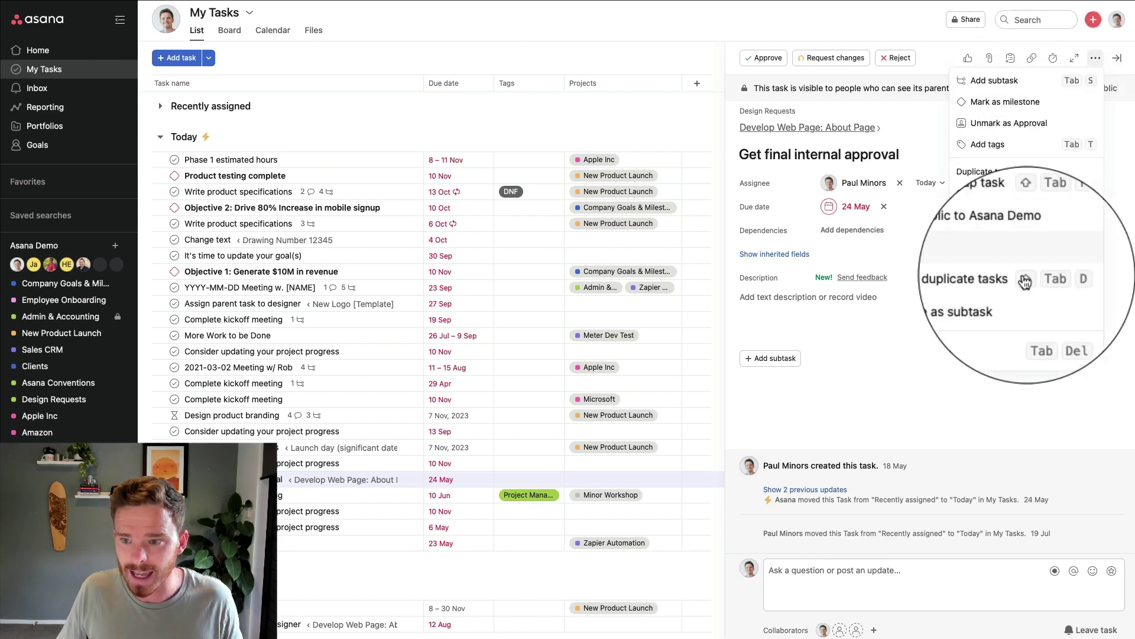
{"action": "left_click", "coordinate": [1014, 283]}
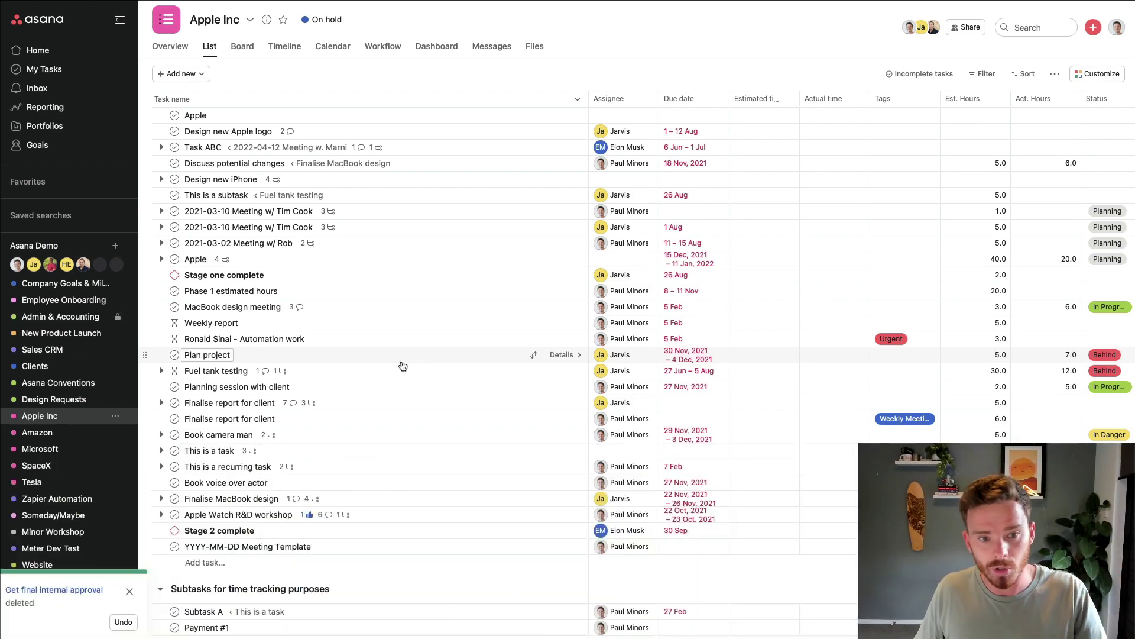
Step: Through Portfolios > Clients > Apple Inc, delete the MacBook design meeting task and return Home
{"action": "left_click", "coordinate": [45, 125]}
{"action": "left_click", "coordinate": [535, 162]}
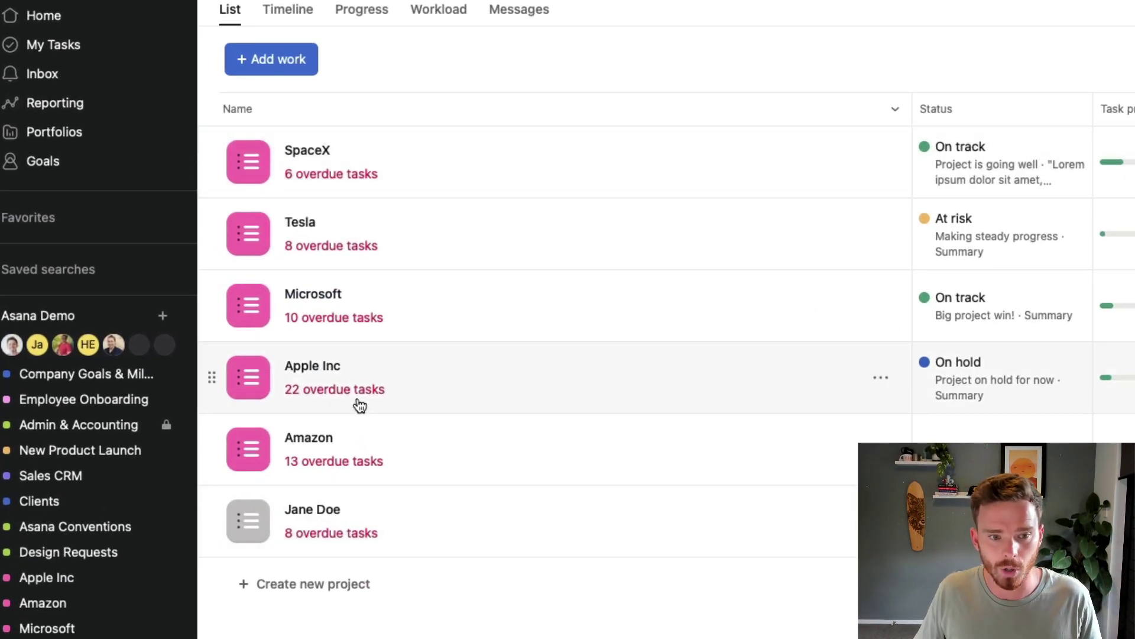
{"action": "left_click", "coordinate": [360, 405]}
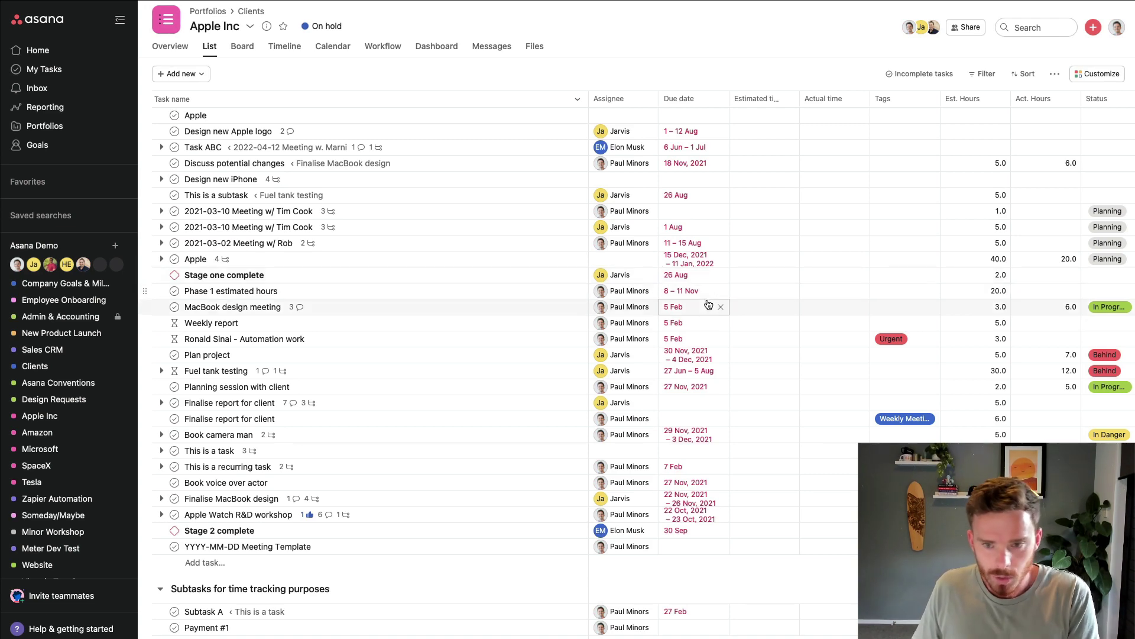
{"action": "left_click", "coordinate": [470, 307]}
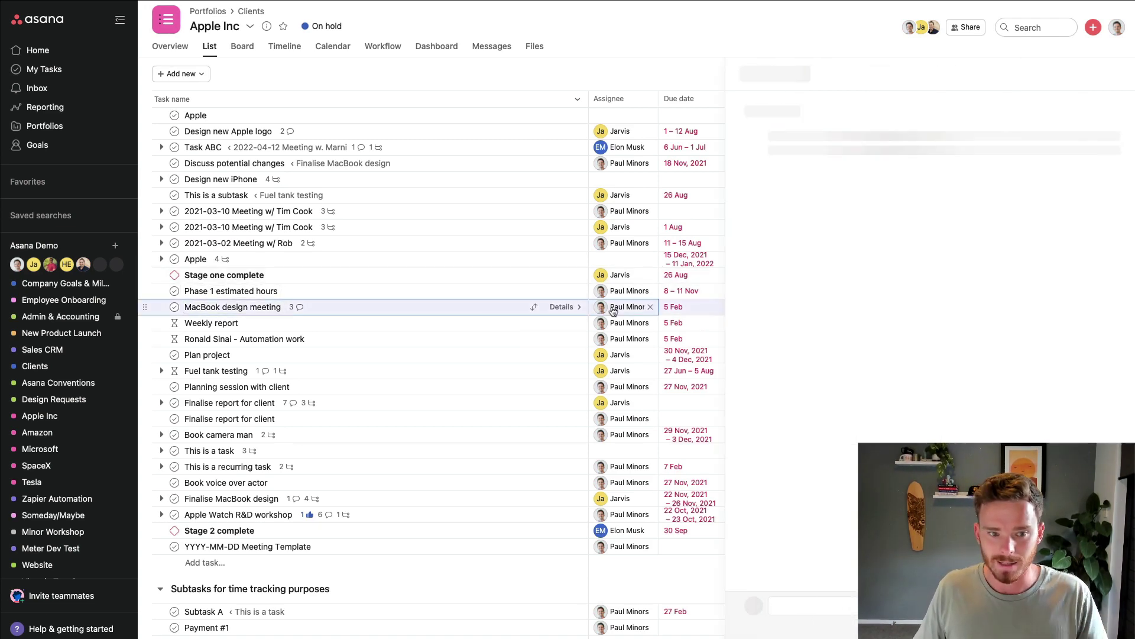
{"action": "left_click", "coordinate": [1095, 74]}
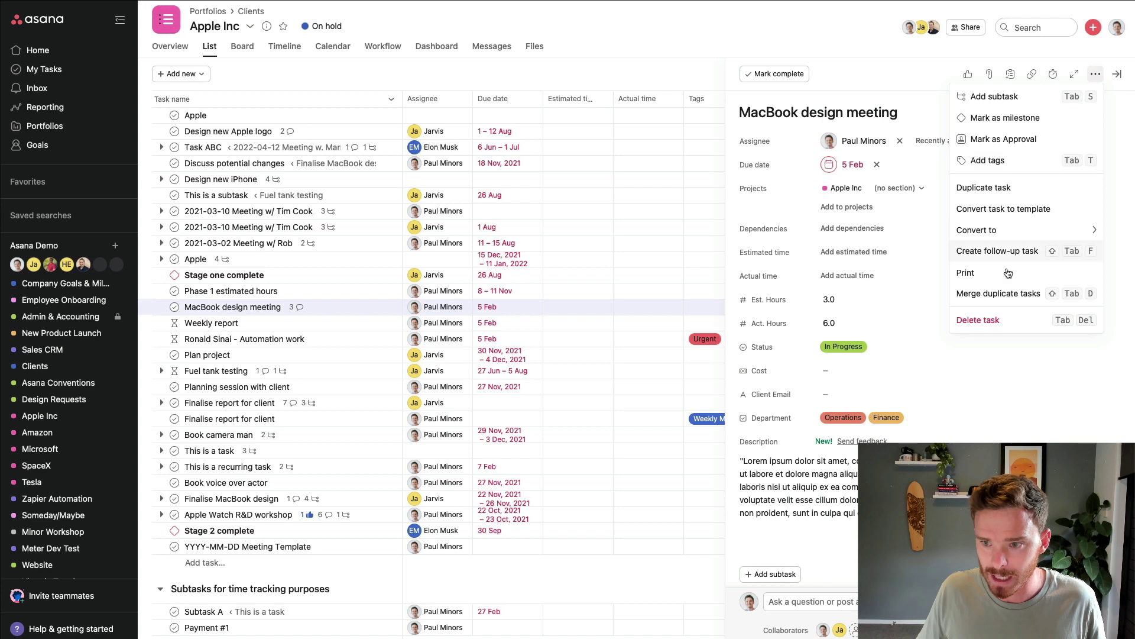
{"action": "left_click", "coordinate": [997, 319]}
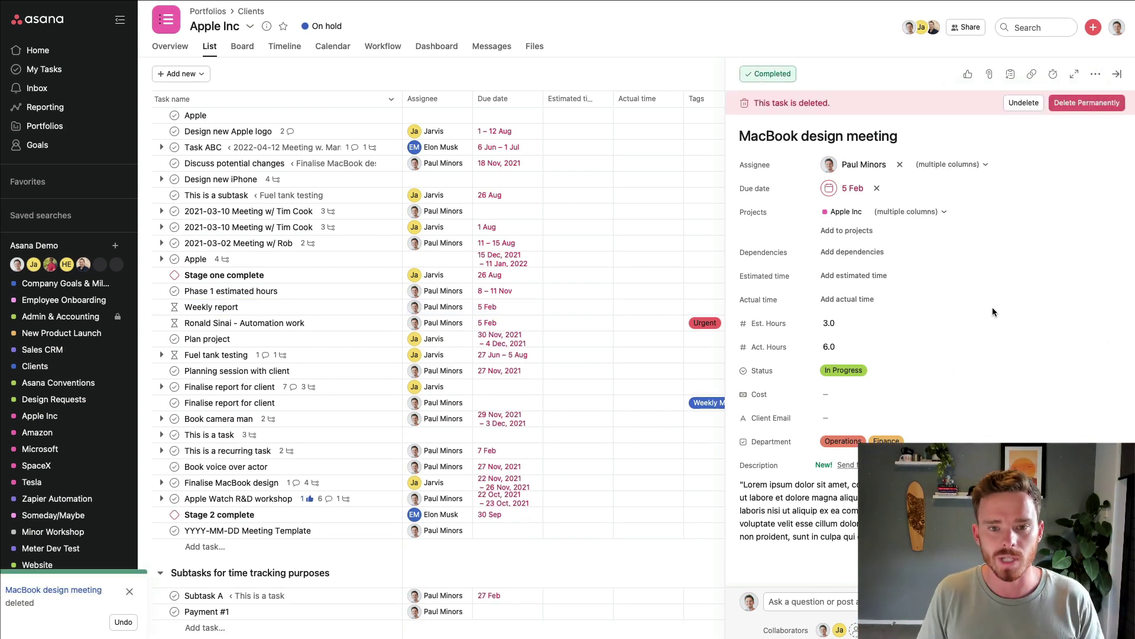
{"action": "left_click", "coordinate": [116, 59]}
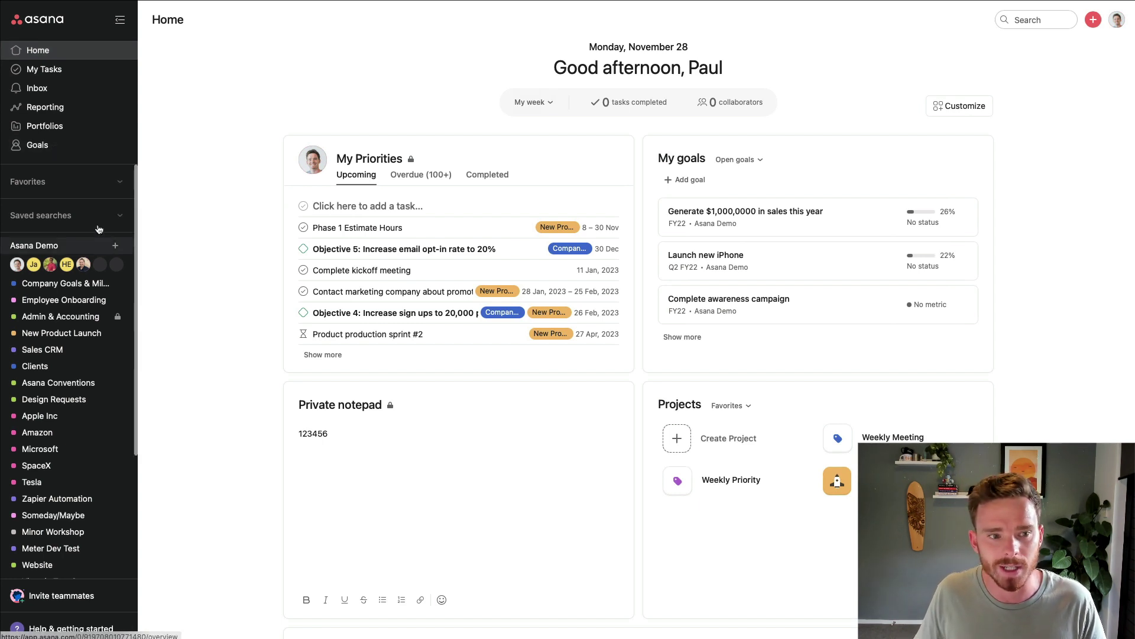
Step: Open the Get to $1M MRR goal from the team goals page
{"action": "left_click", "coordinate": [38, 145]}
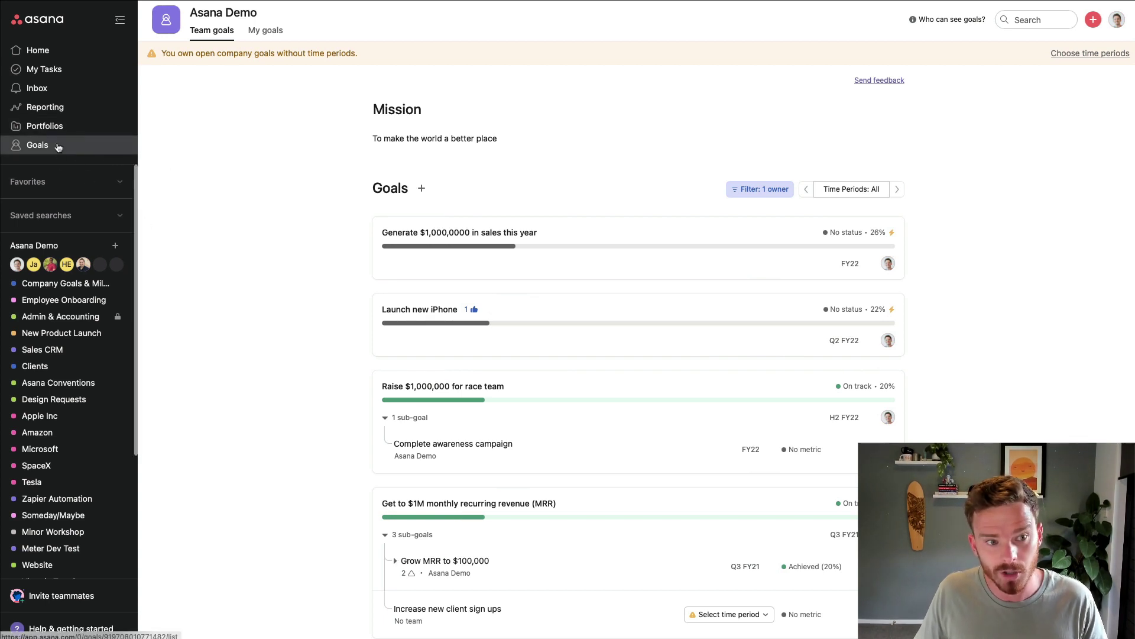
{"action": "scroll", "coordinate": [297, 224], "scroll_direction": "down", "scroll_amount": 5}
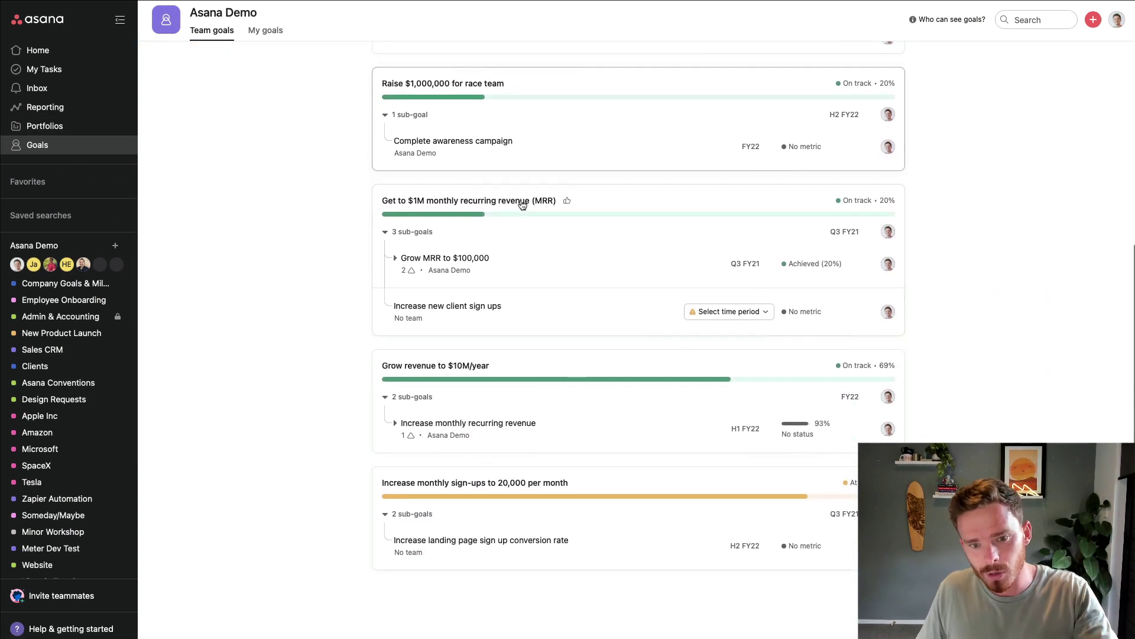
{"action": "scroll", "coordinate": [562, 374], "scroll_direction": "up", "scroll_amount": 2}
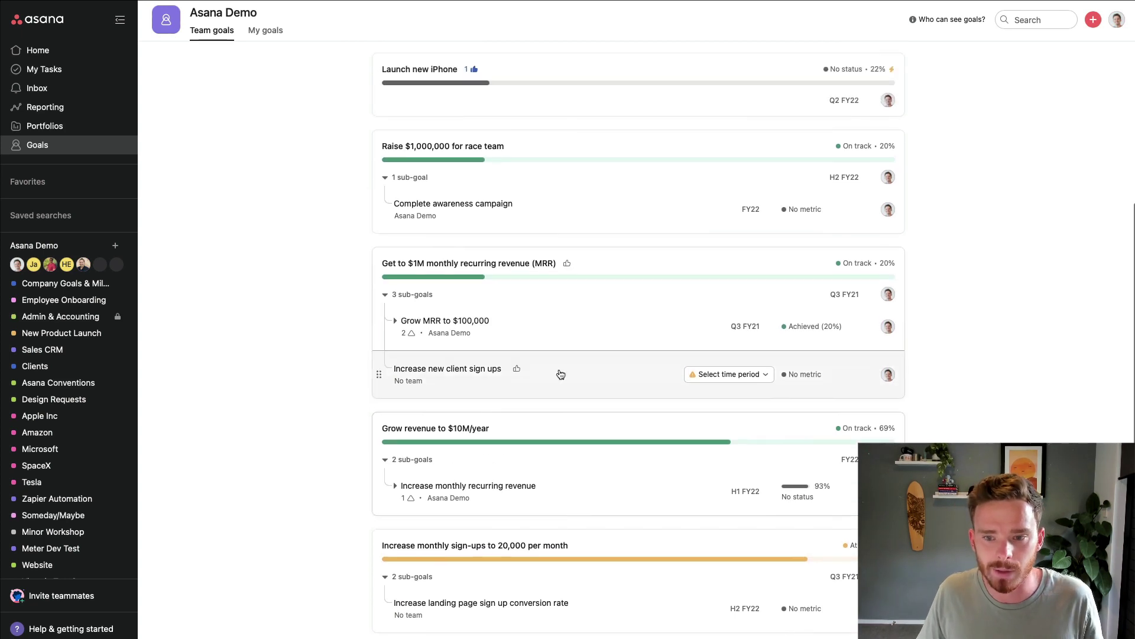
{"action": "left_click", "coordinate": [632, 297]}
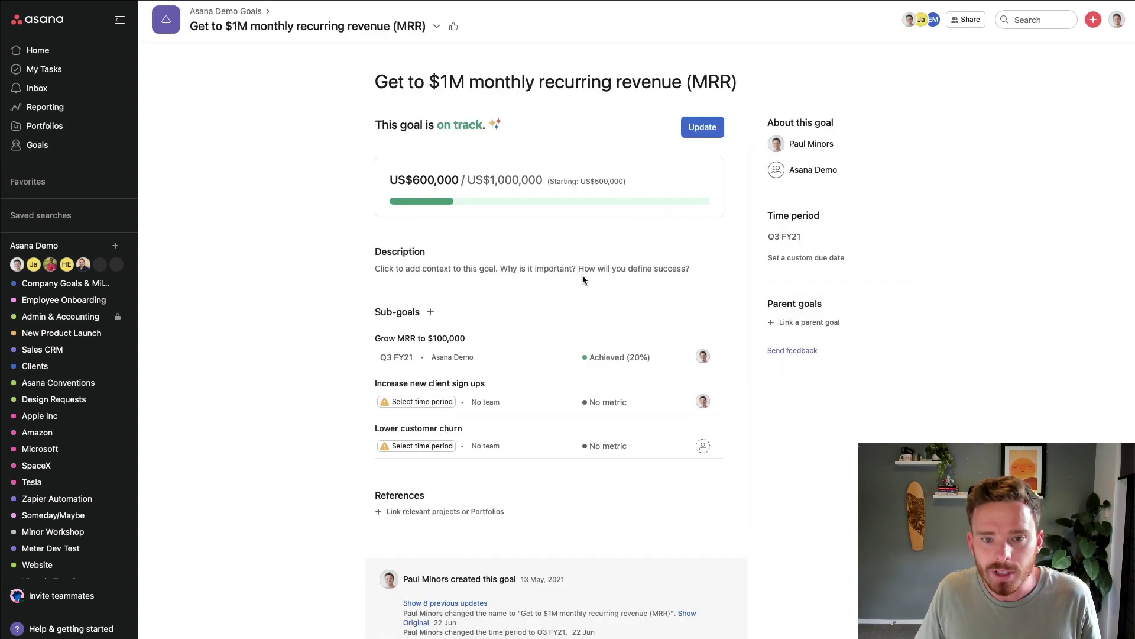
Step: Publish a status update raising the goal's progress from 650000 to 800000
{"action": "left_click", "coordinate": [702, 127]}
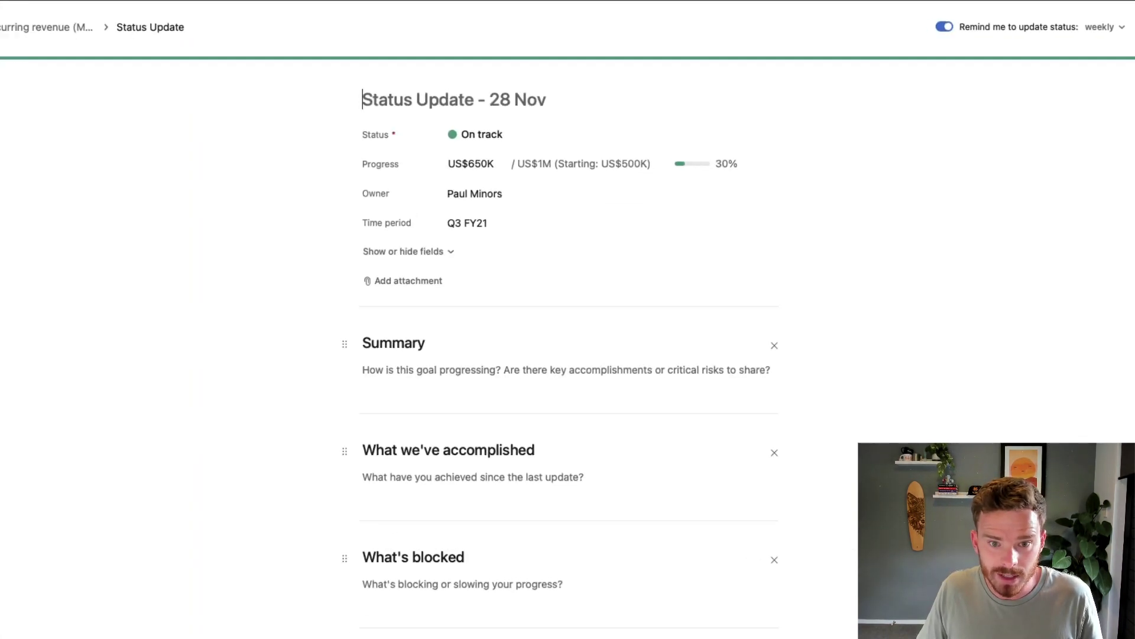
{"action": "left_click", "coordinate": [458, 198]}
{"action": "double_click", "coordinate": [466, 194]}
{"action": "type", "text": "800000"}
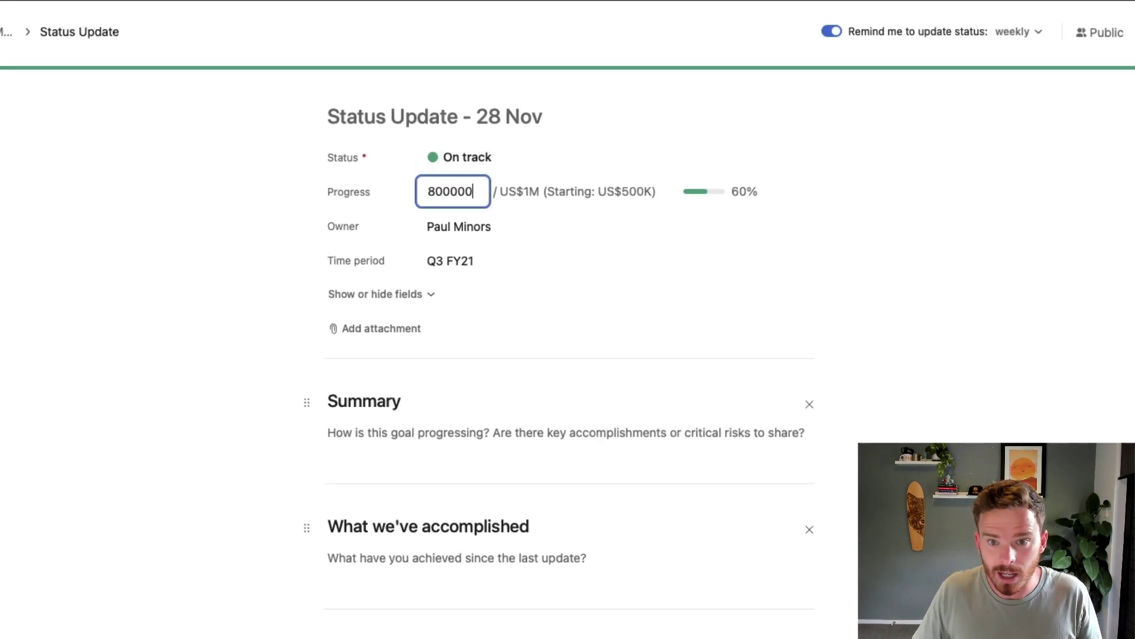
{"action": "left_click", "coordinate": [995, 119]}
{"action": "left_click", "coordinate": [1110, 20]}
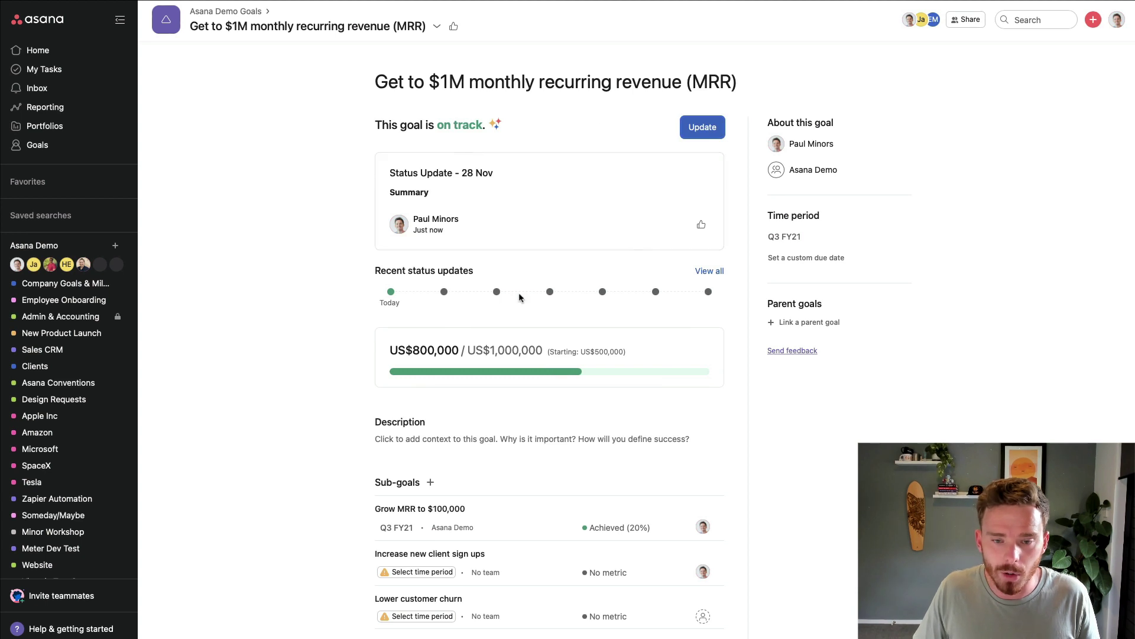
{"action": "left_click", "coordinate": [236, 13]}
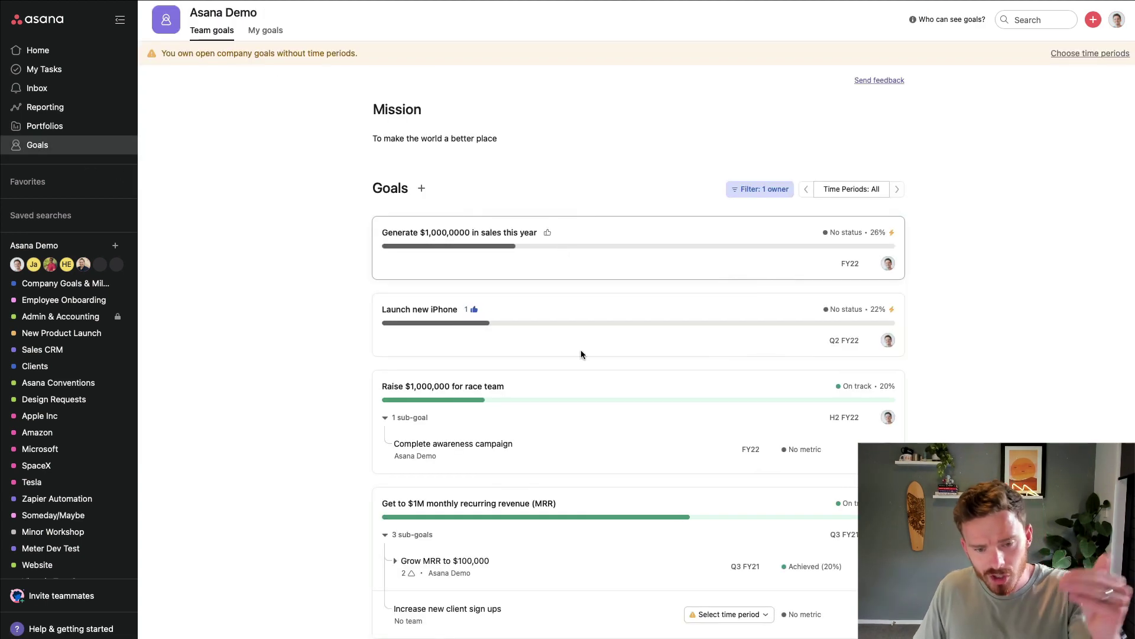
Step: Close the 20,000 monthly sign-ups goal as Missed with a posted status update, then return to Goals
{"action": "scroll", "coordinate": [592, 414], "scroll_direction": "down", "scroll_amount": 3}
{"action": "scroll", "coordinate": [595, 425], "scroll_direction": "down", "scroll_amount": 2}
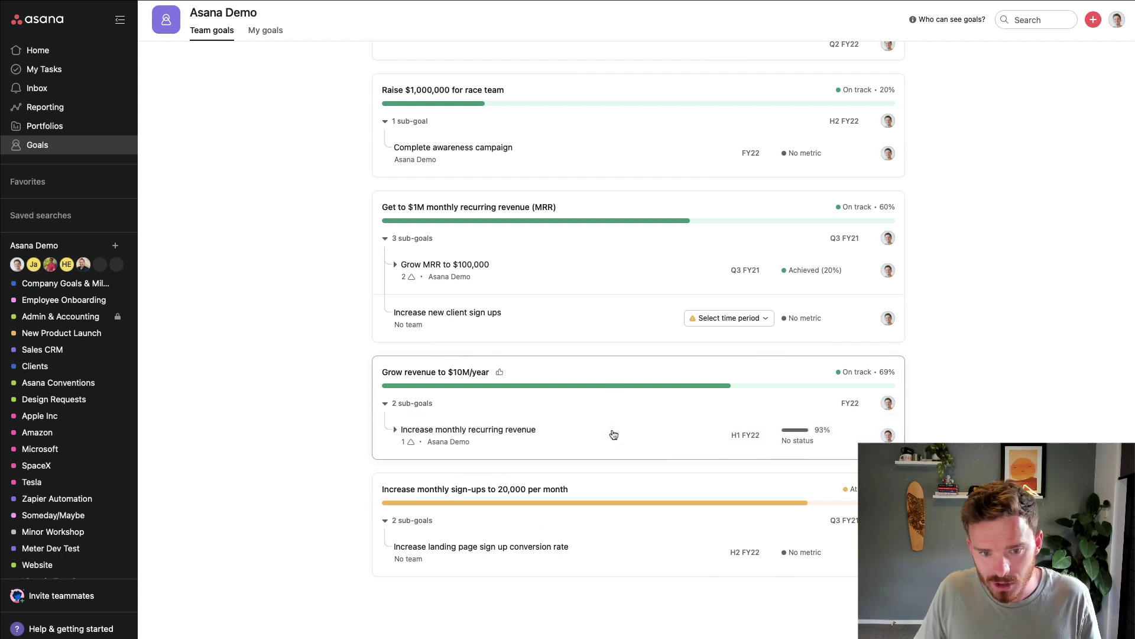
{"action": "left_click", "coordinate": [601, 527]}
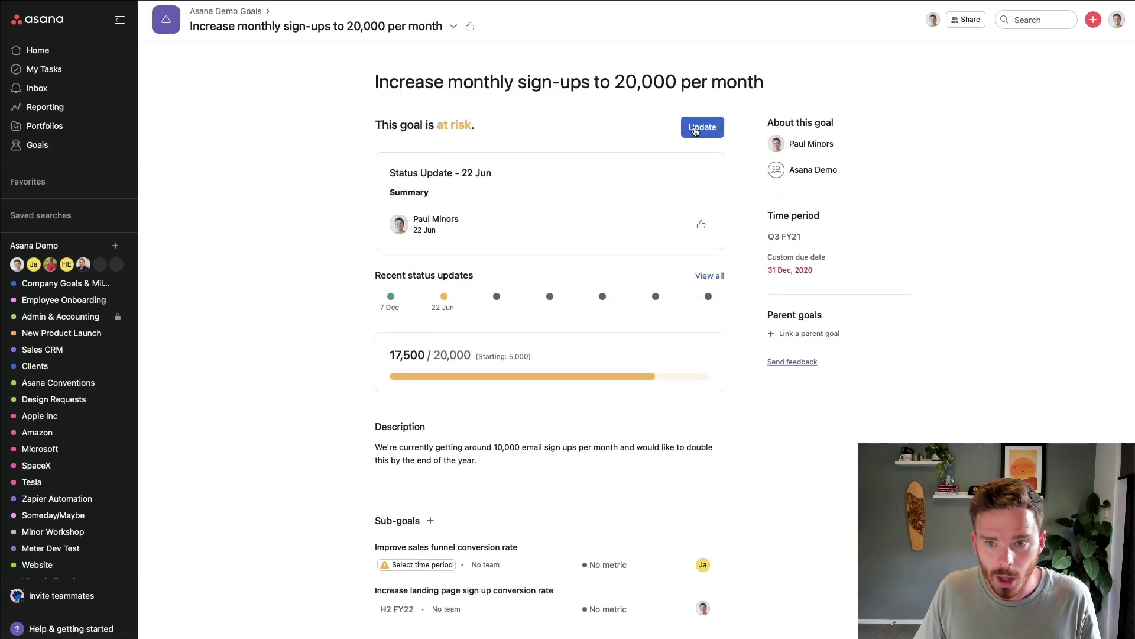
{"action": "left_click", "coordinate": [695, 131]}
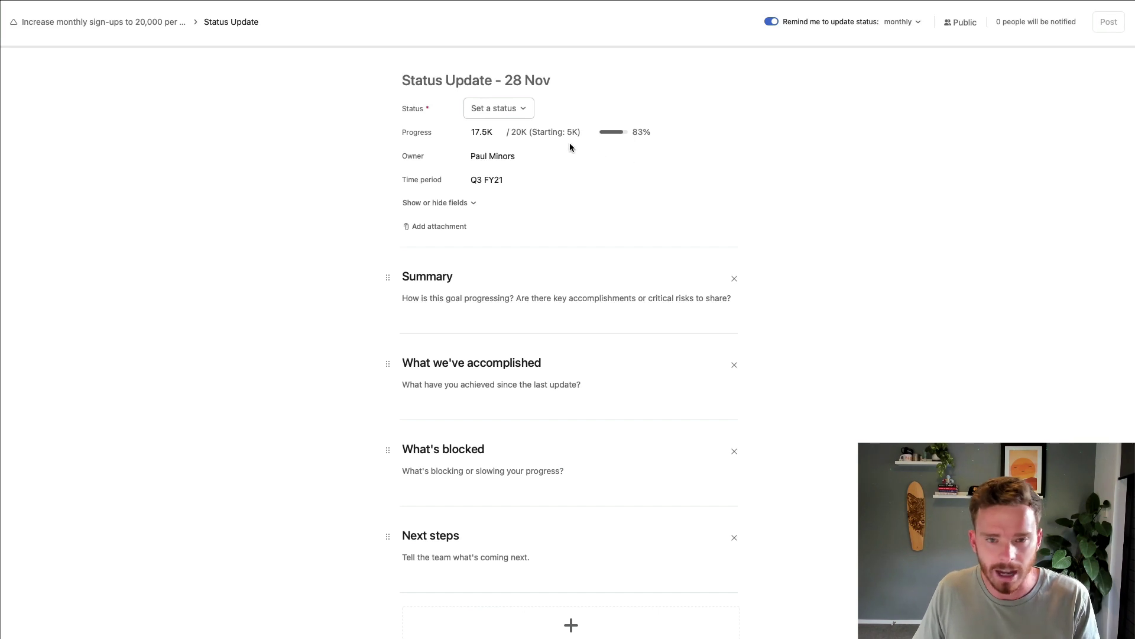
{"action": "left_click", "coordinate": [530, 115]}
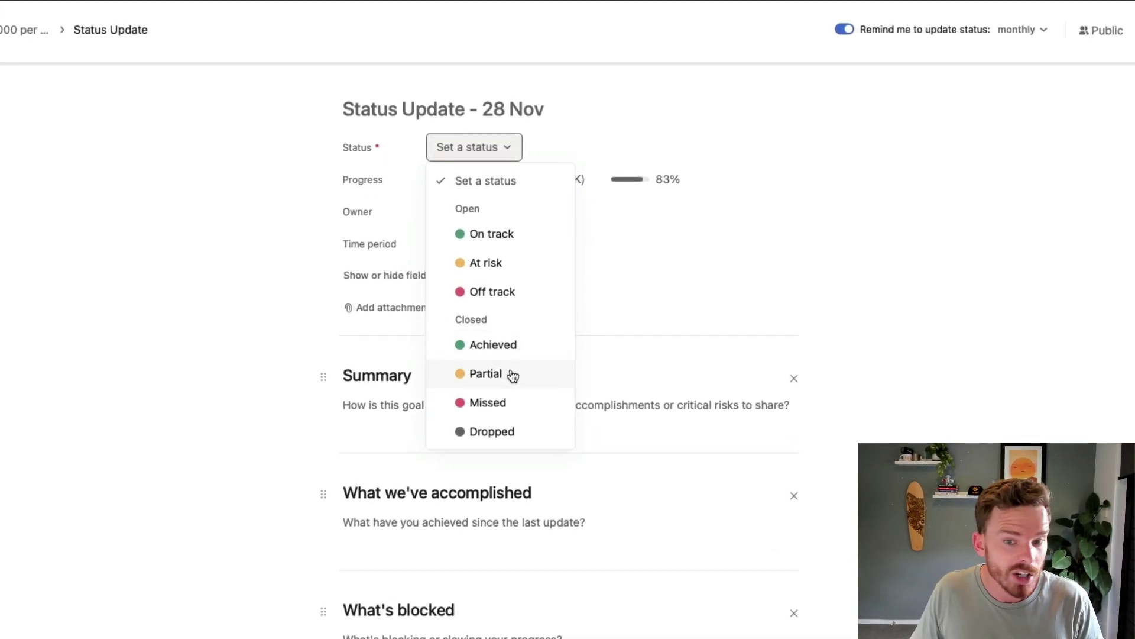
{"action": "left_click", "coordinate": [516, 432]}
{"action": "left_click", "coordinate": [491, 155]}
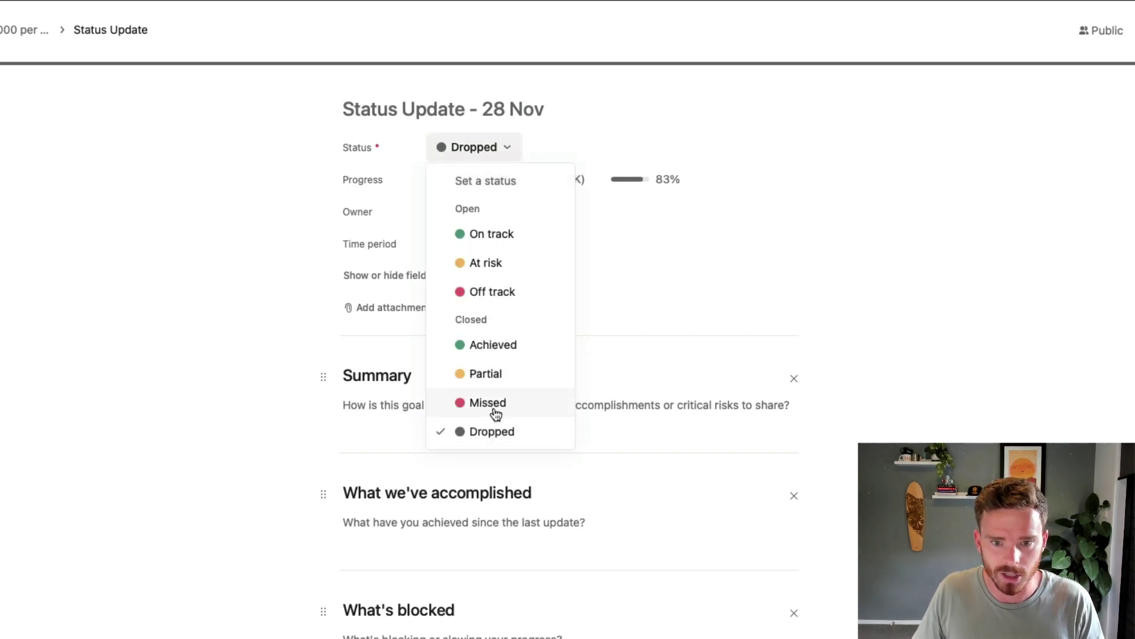
{"action": "left_click", "coordinate": [506, 411]}
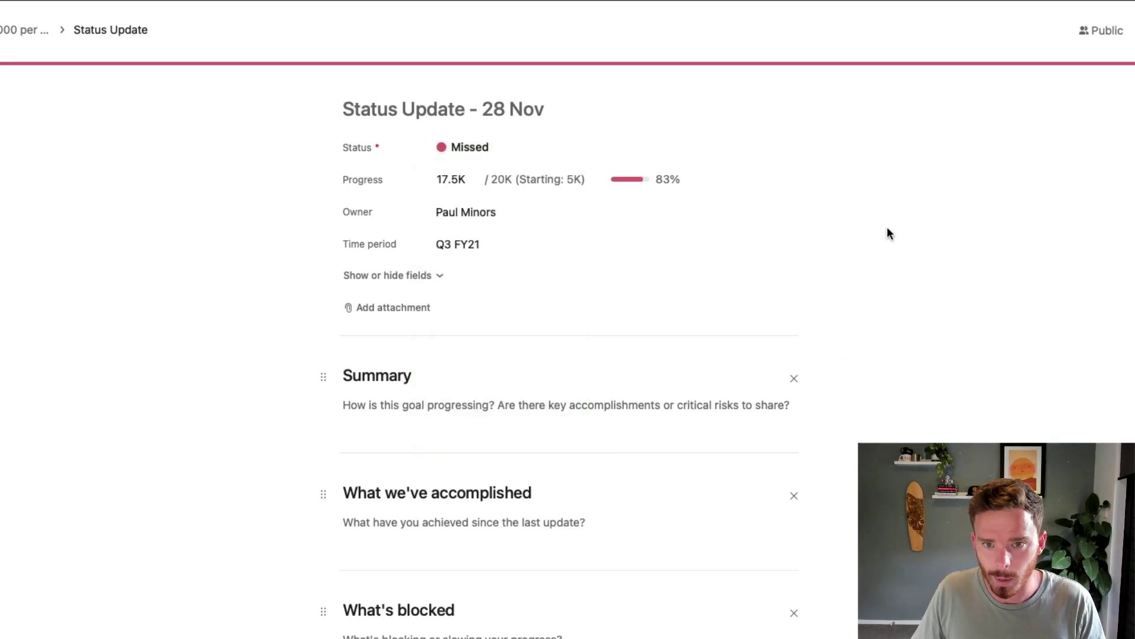
{"action": "left_click", "coordinate": [1107, 18]}
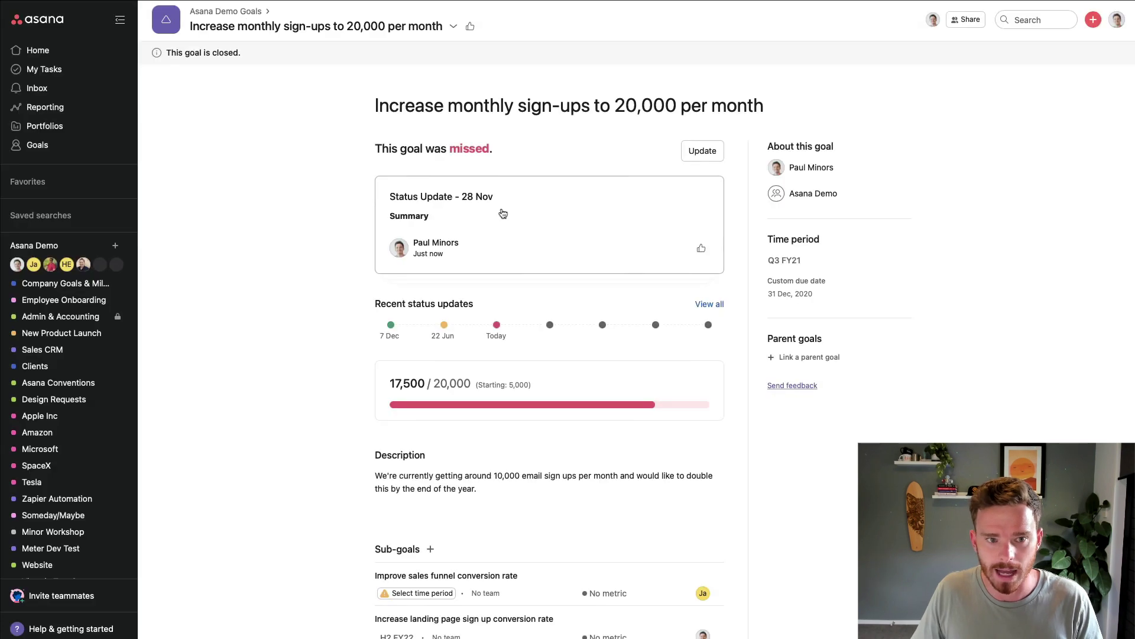
{"action": "left_click", "coordinate": [38, 144]}
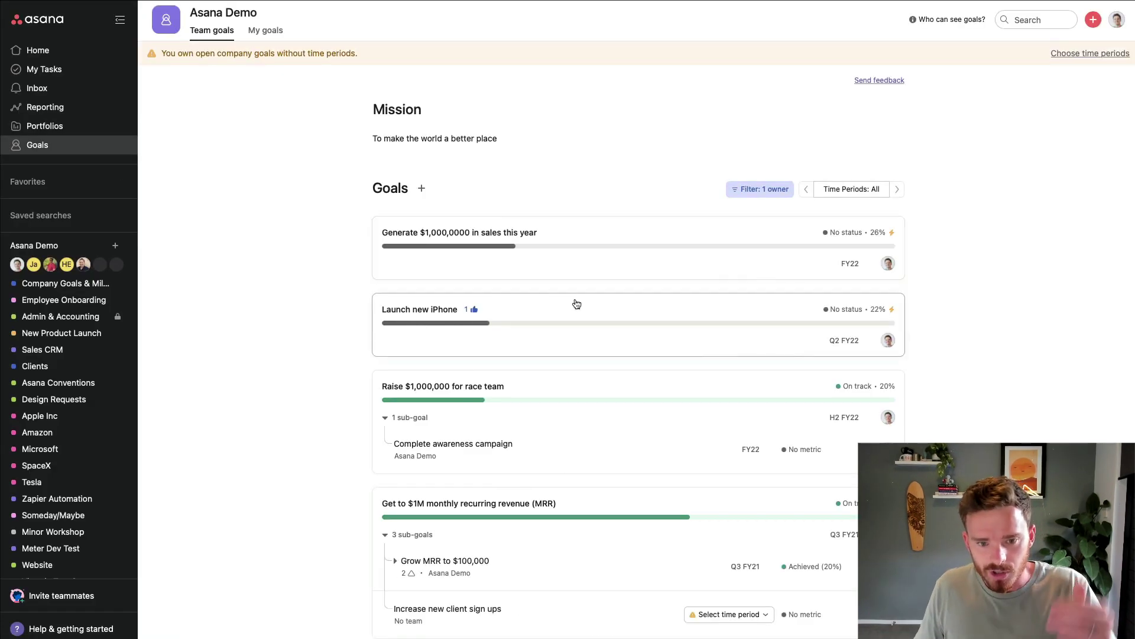
{"action": "scroll", "coordinate": [562, 284], "scroll_direction": "down", "scroll_amount": 5}
{"action": "scroll", "coordinate": [561, 294], "scroll_direction": "up", "scroll_amount": 2}
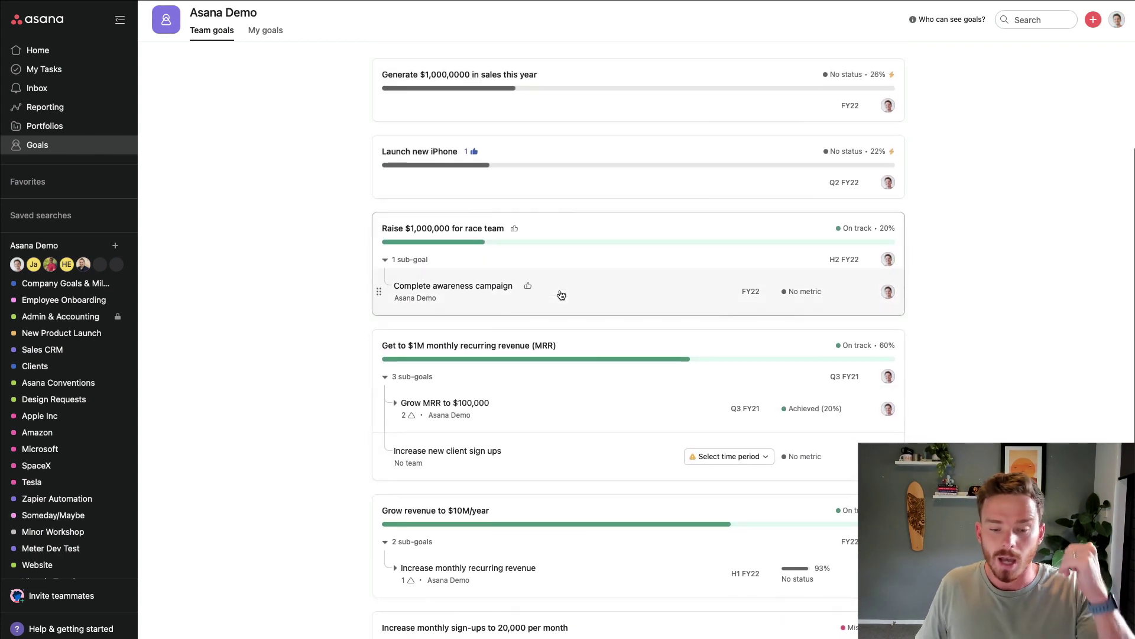
{"action": "scroll", "coordinate": [532, 299], "scroll_direction": "down", "scroll_amount": 3}
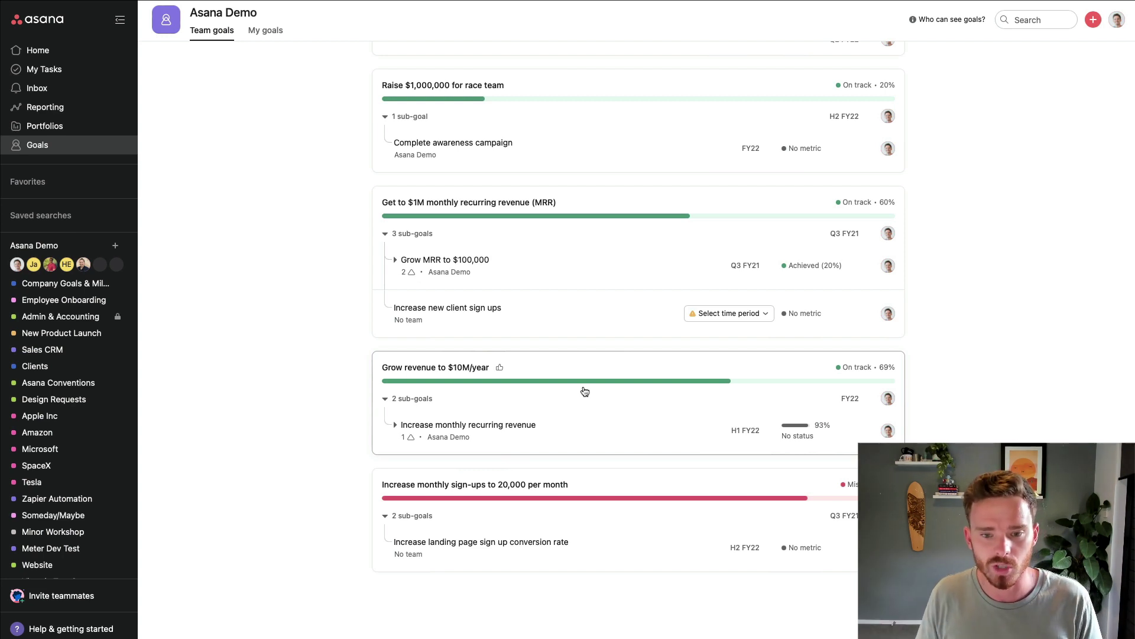
{"action": "scroll", "coordinate": [573, 389], "scroll_direction": "up", "scroll_amount": 5}
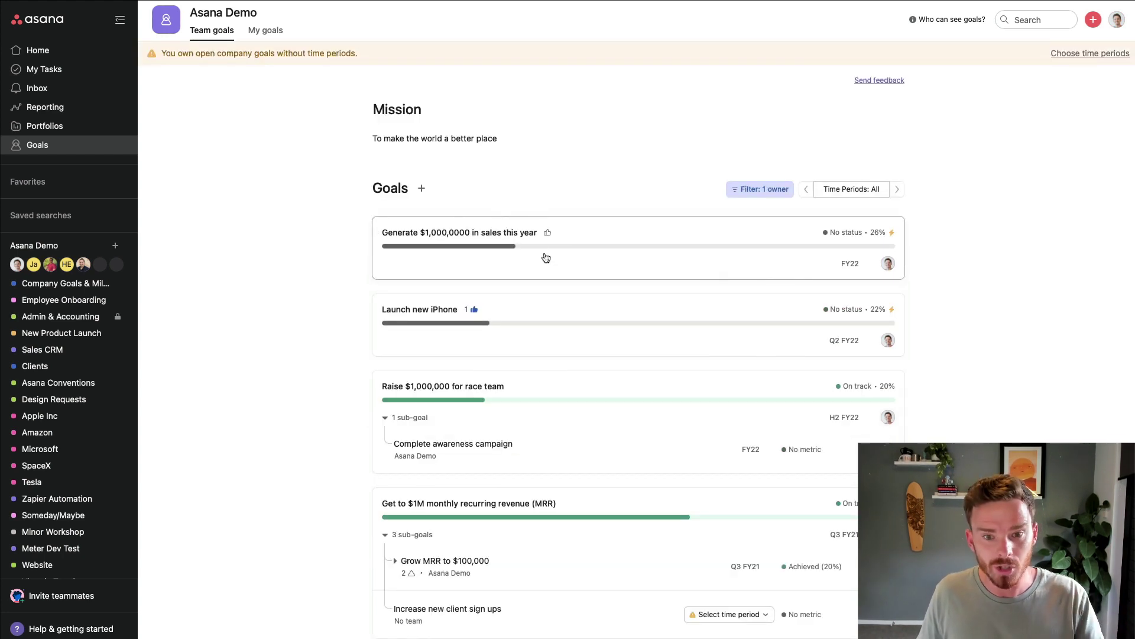
Step: Start a new company goal named Reach 100,000 YouTube subscribers, keeping the current owner
{"action": "left_click", "coordinate": [422, 189]}
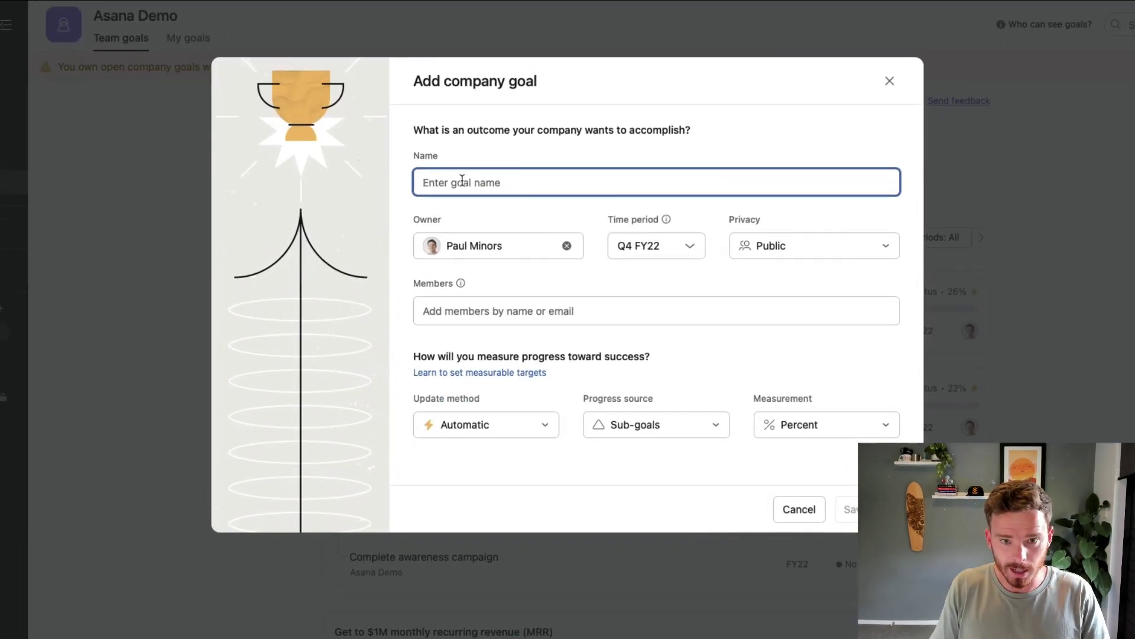
{"action": "type", "text": "Reach"}
{"action": "key", "text": "BackSpace"}
{"action": "key", "text": "BackSpace"}
{"action": "key", "text": "BackSpace"}
{"action": "key", "text": "BackSpace"}
{"action": "key", "text": "BackSpace"}
{"action": "type", "text": "Reach"}
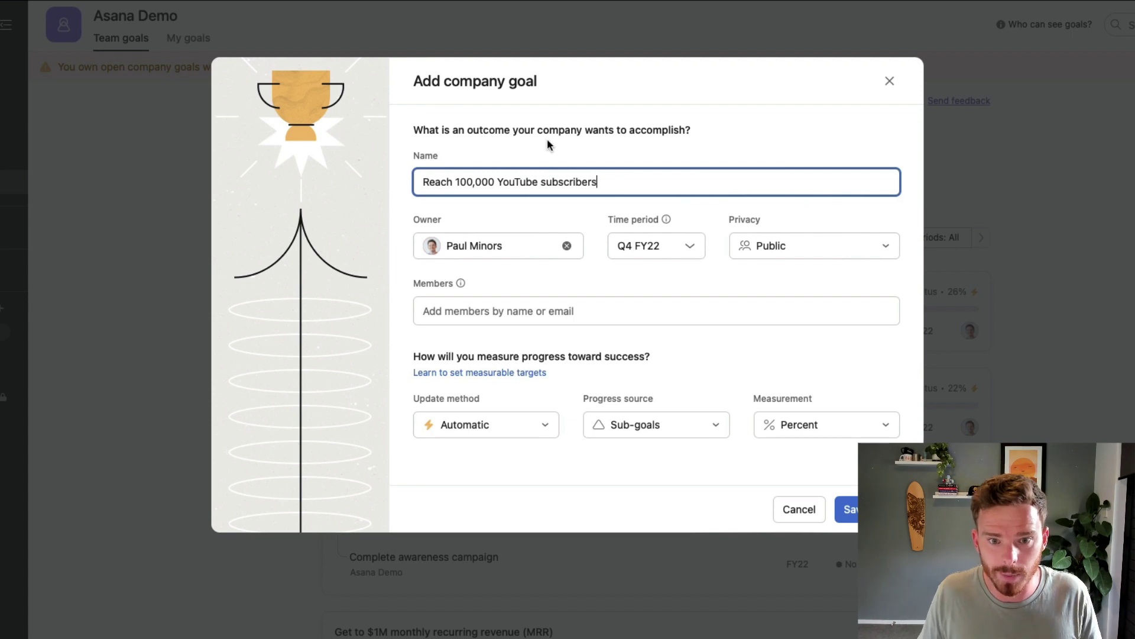
{"action": "left_click", "coordinate": [518, 243]}
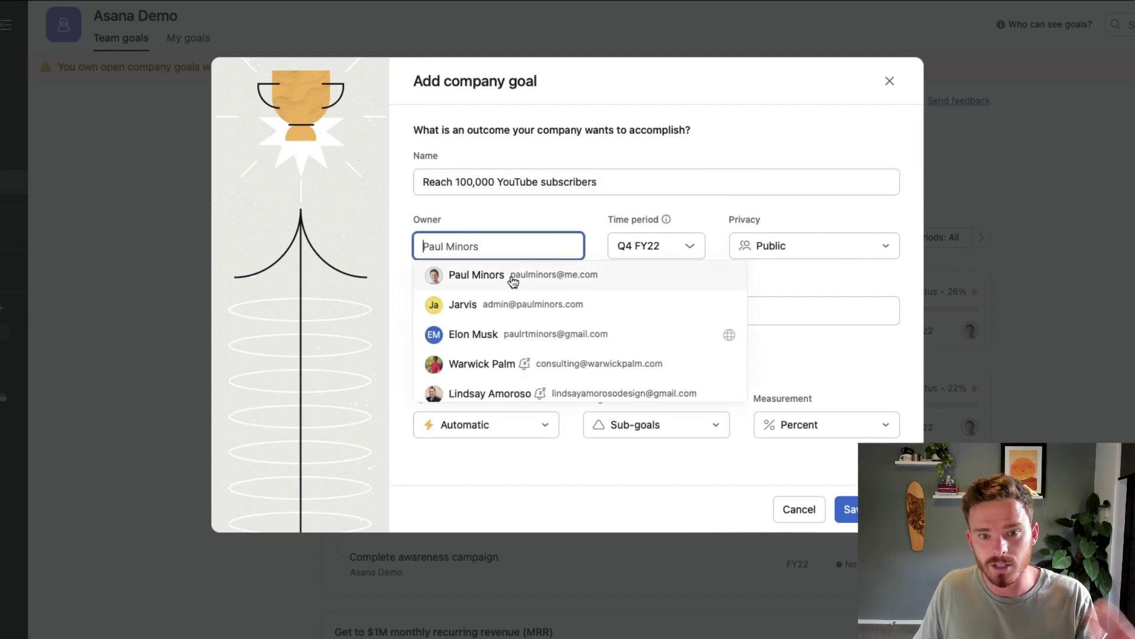
{"action": "left_click", "coordinate": [554, 275]}
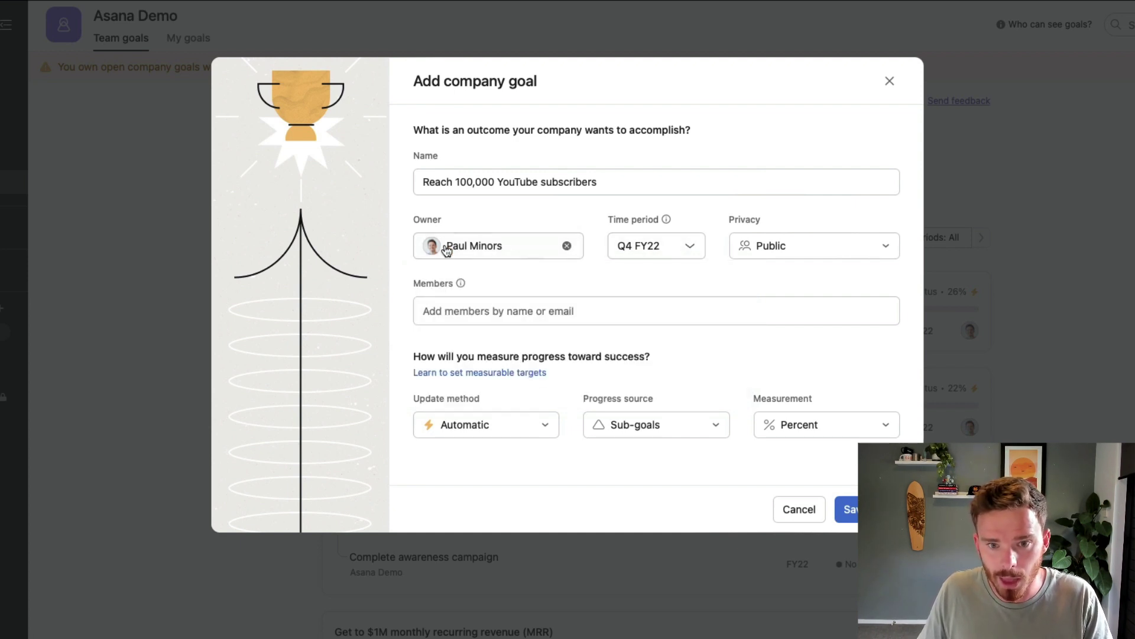
Step: Set the goal's time period to FY22 and keep its privacy Public
{"action": "left_click", "coordinate": [695, 247]}
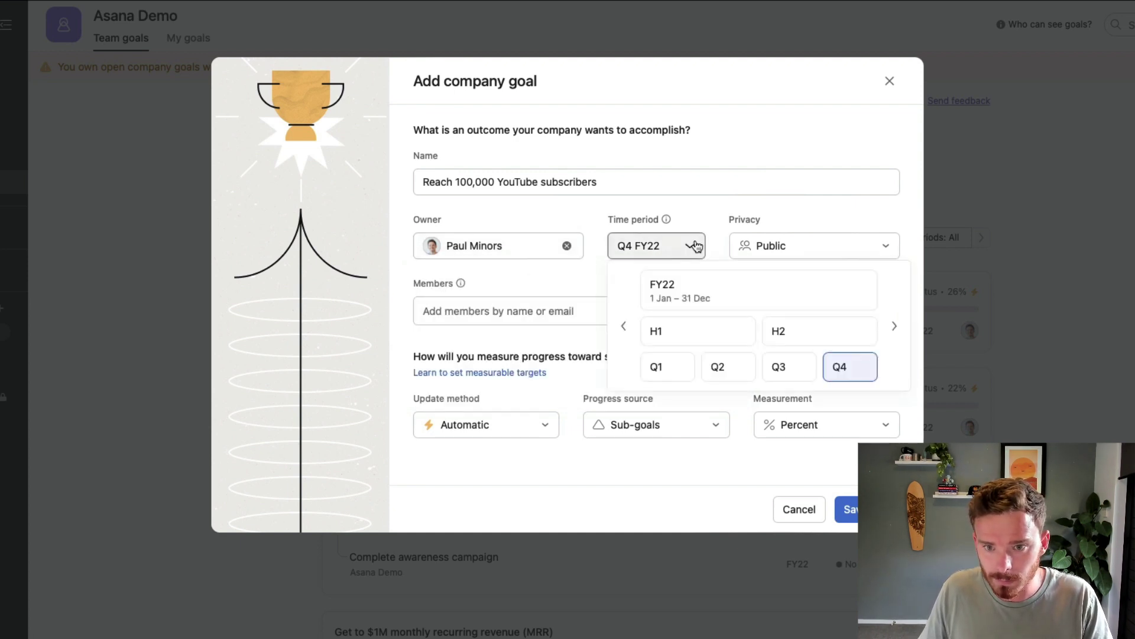
{"action": "left_click", "coordinate": [793, 292]}
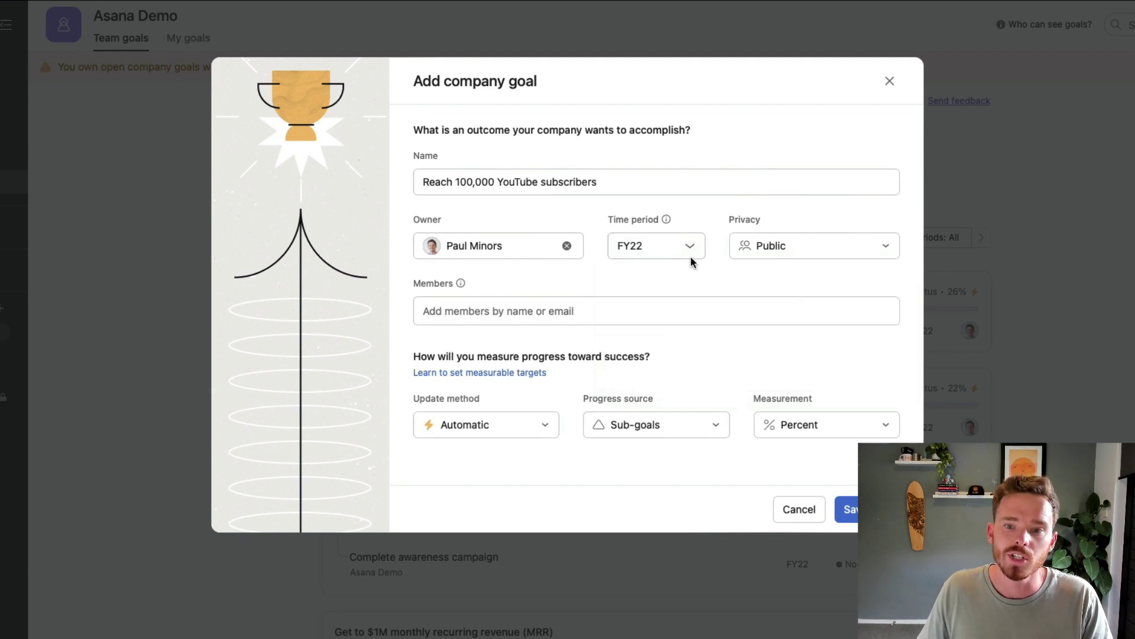
{"action": "left_click", "coordinate": [685, 255]}
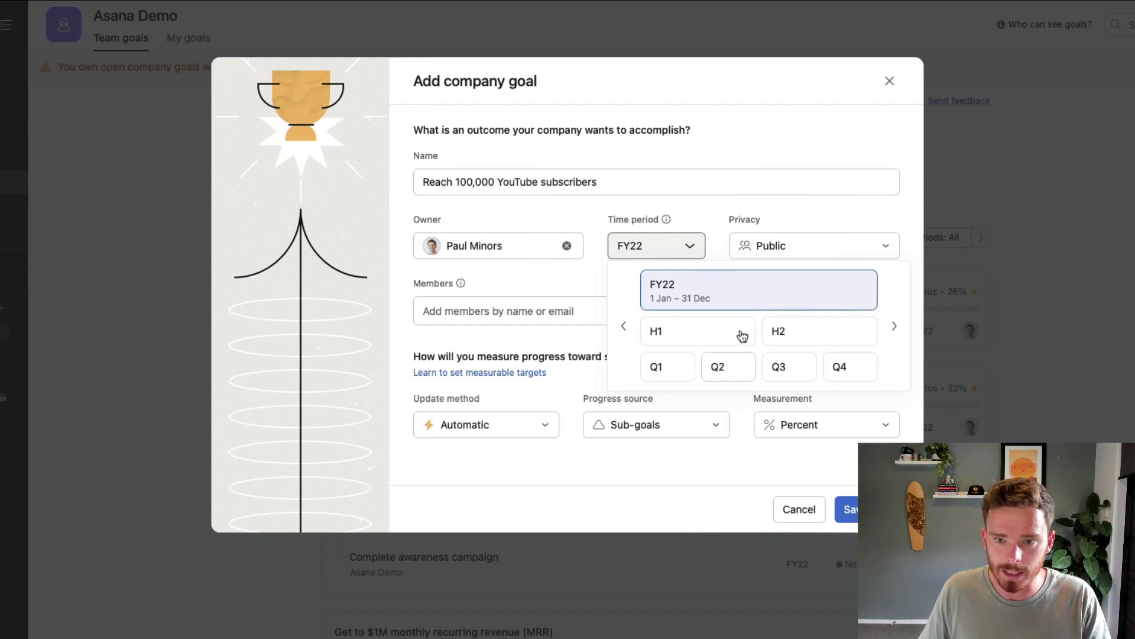
{"action": "left_click", "coordinate": [716, 224]}
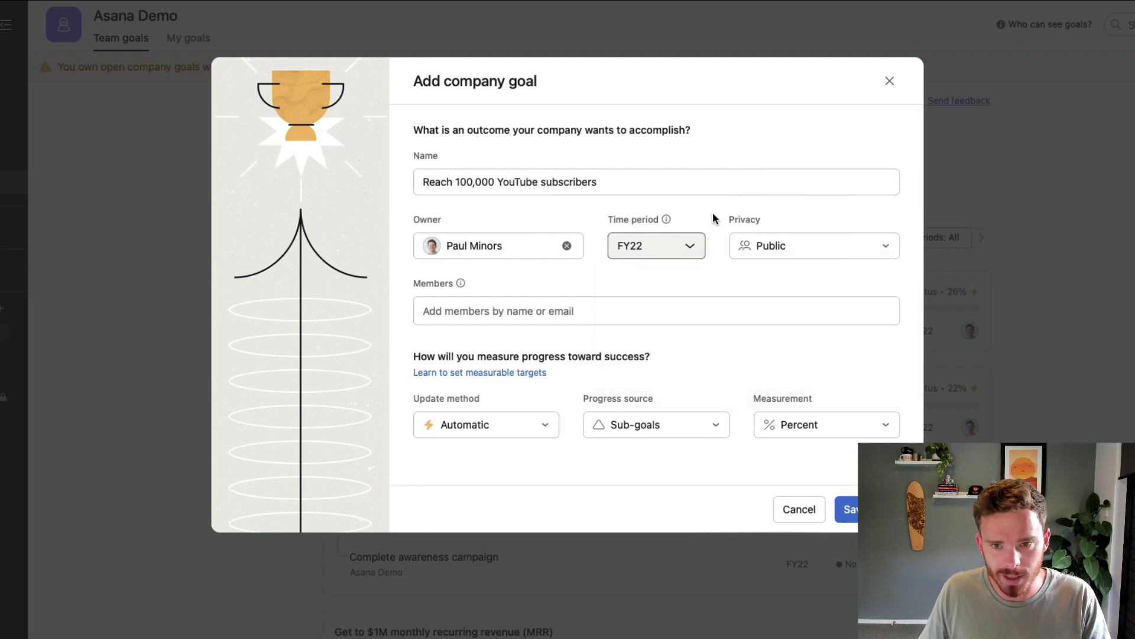
{"action": "left_click", "coordinate": [768, 251]}
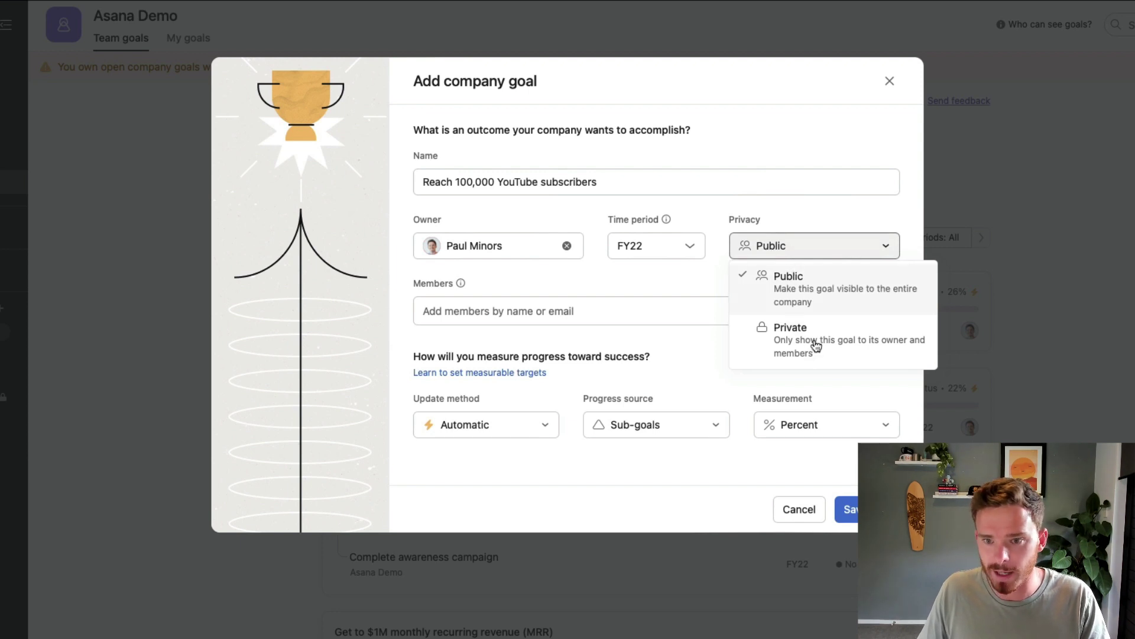
{"action": "left_click", "coordinate": [617, 287]}
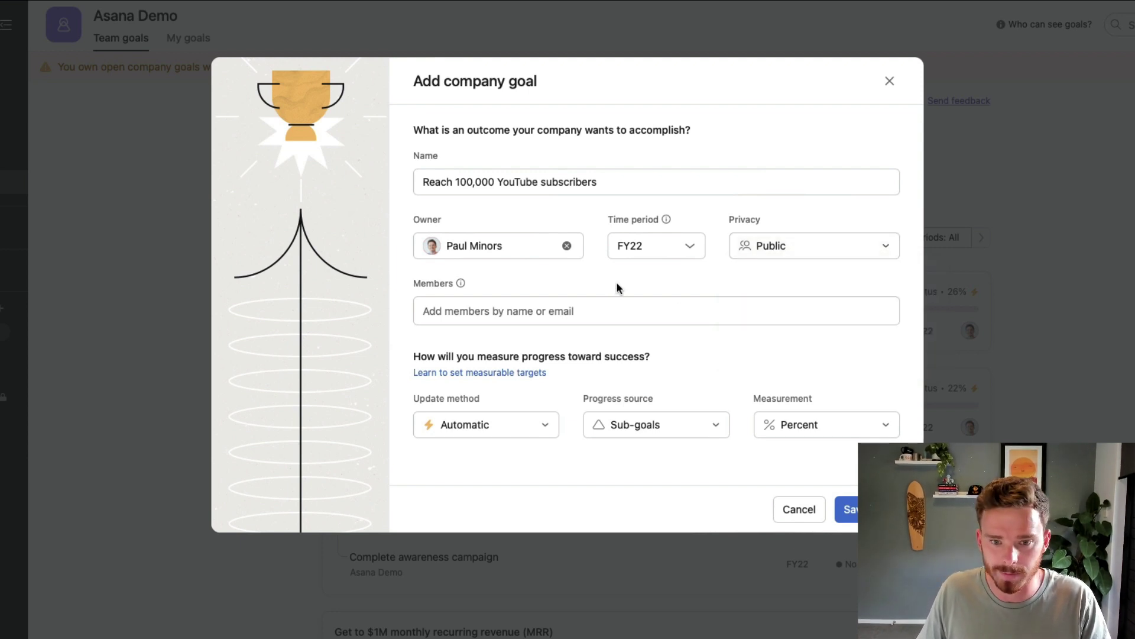
Step: Add a teammate as a goal member and roll progress up from projects
{"action": "left_click", "coordinate": [565, 301]}
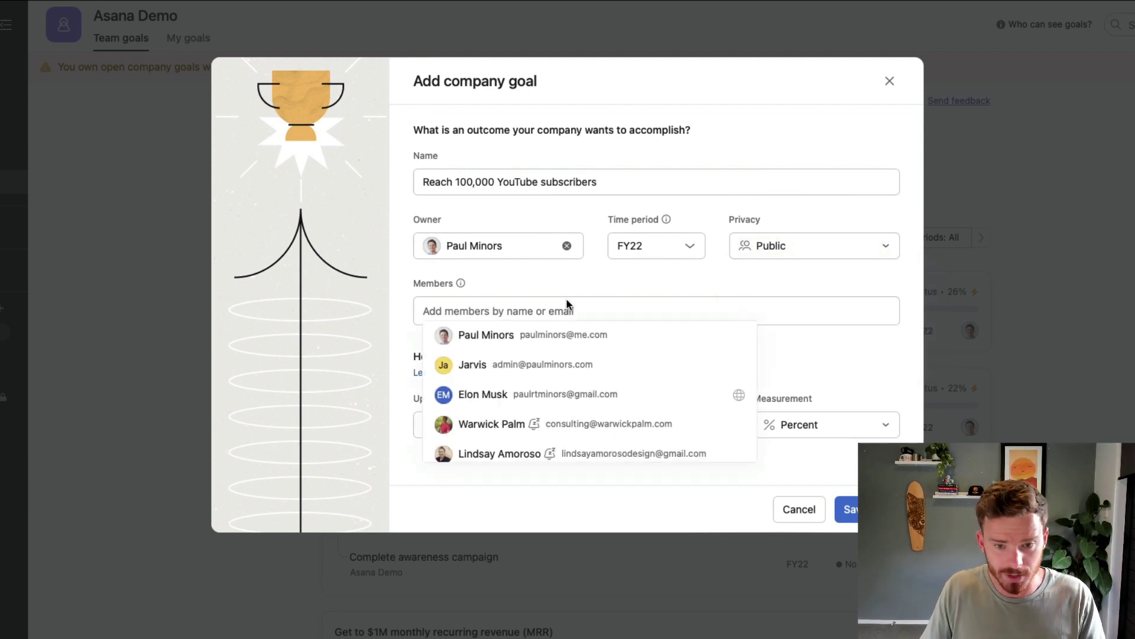
{"action": "left_click", "coordinate": [524, 423]}
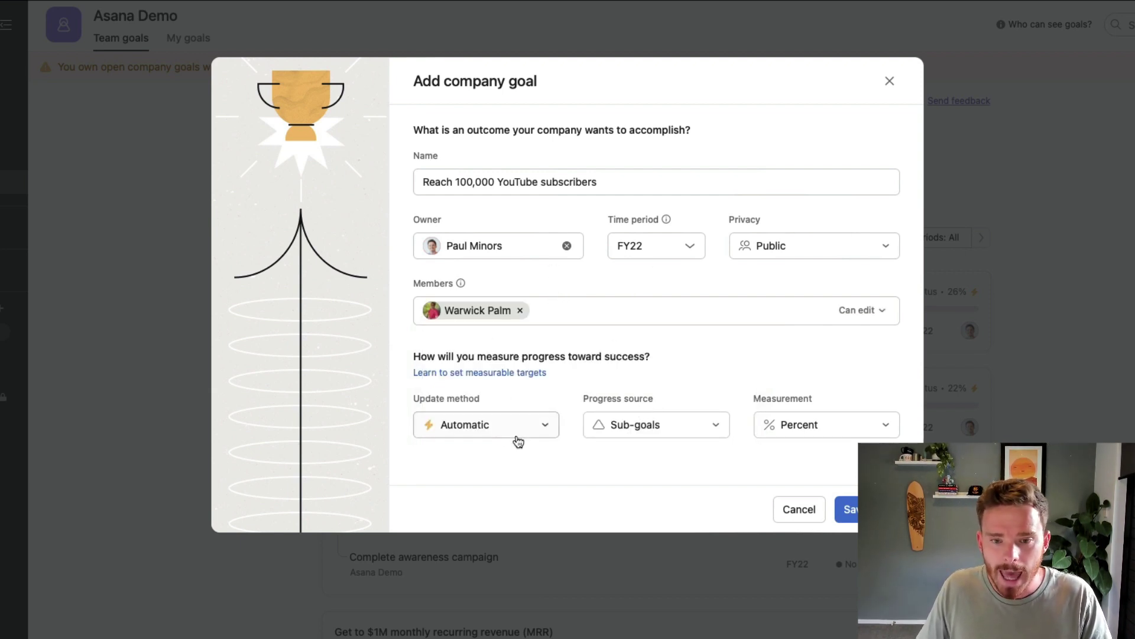
{"action": "left_click", "coordinate": [537, 432]}
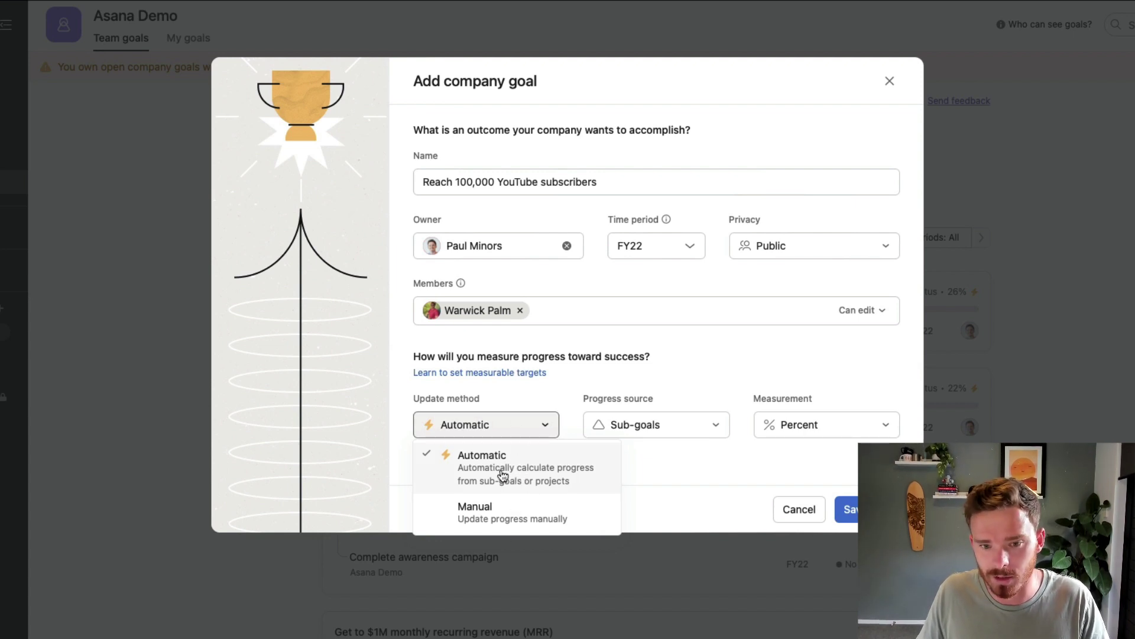
{"action": "left_click", "coordinate": [658, 427]}
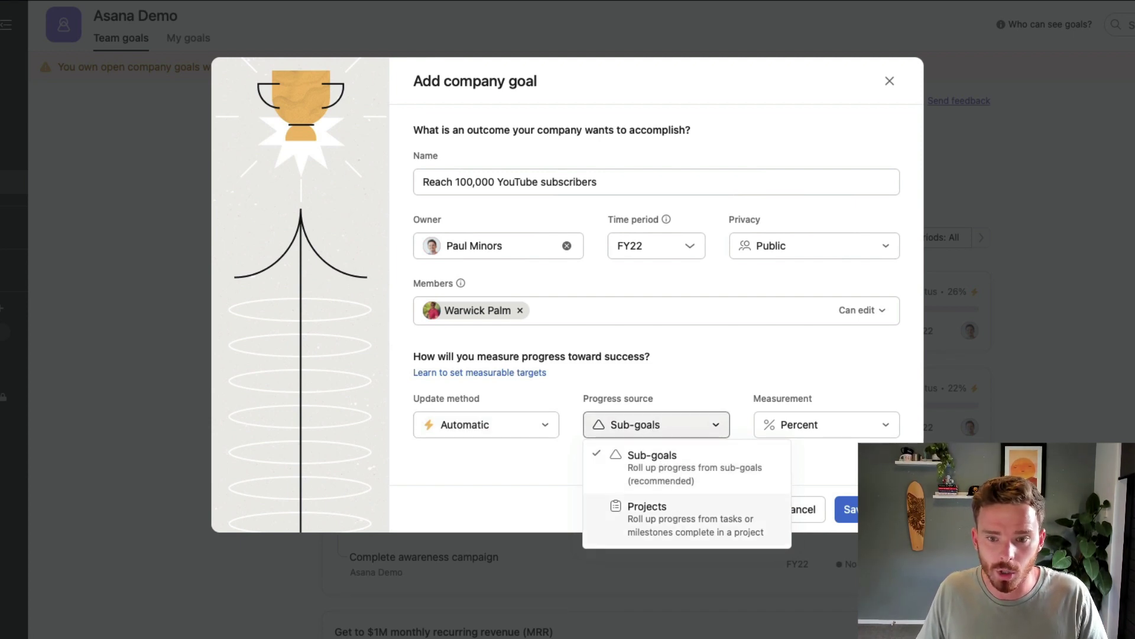
{"action": "left_click", "coordinate": [650, 513]}
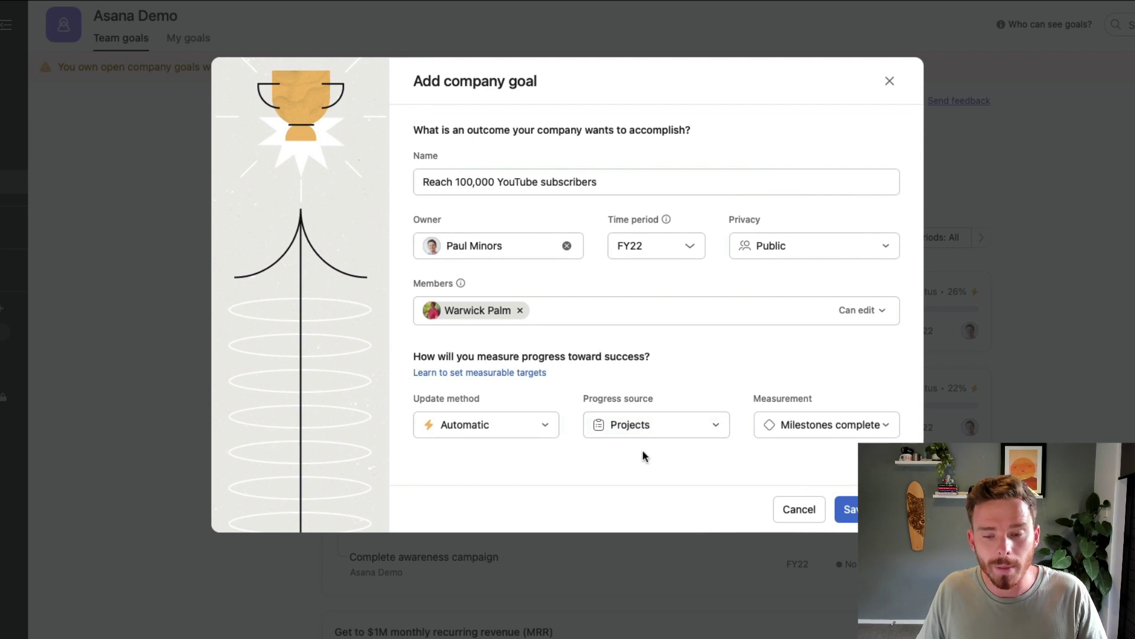
{"action": "left_click", "coordinate": [841, 437]}
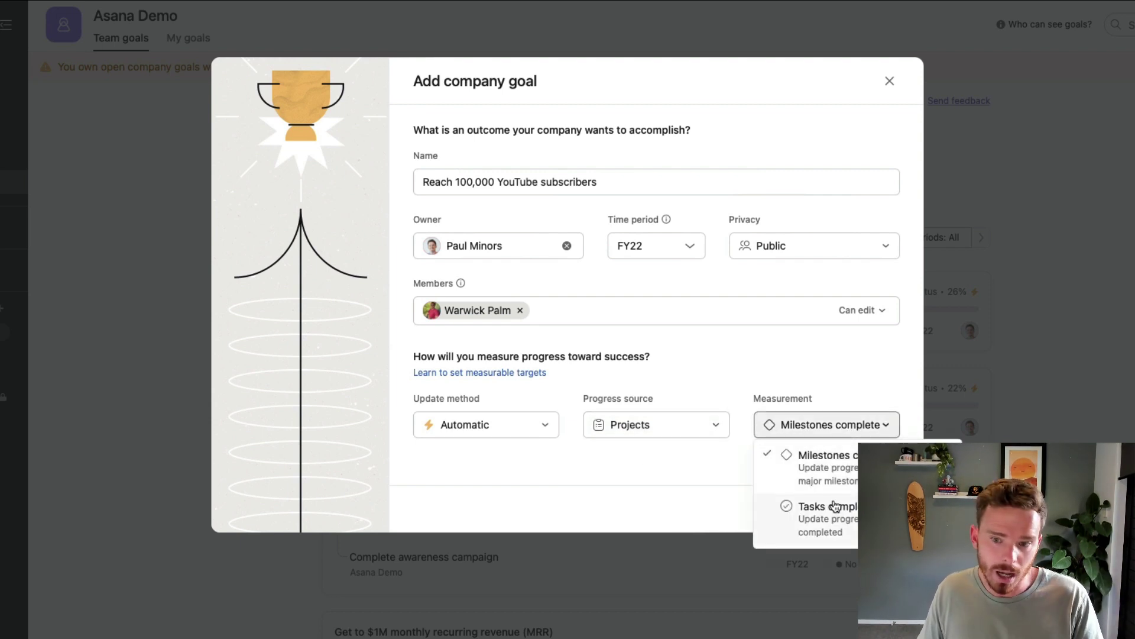
{"action": "left_click", "coordinate": [836, 424]}
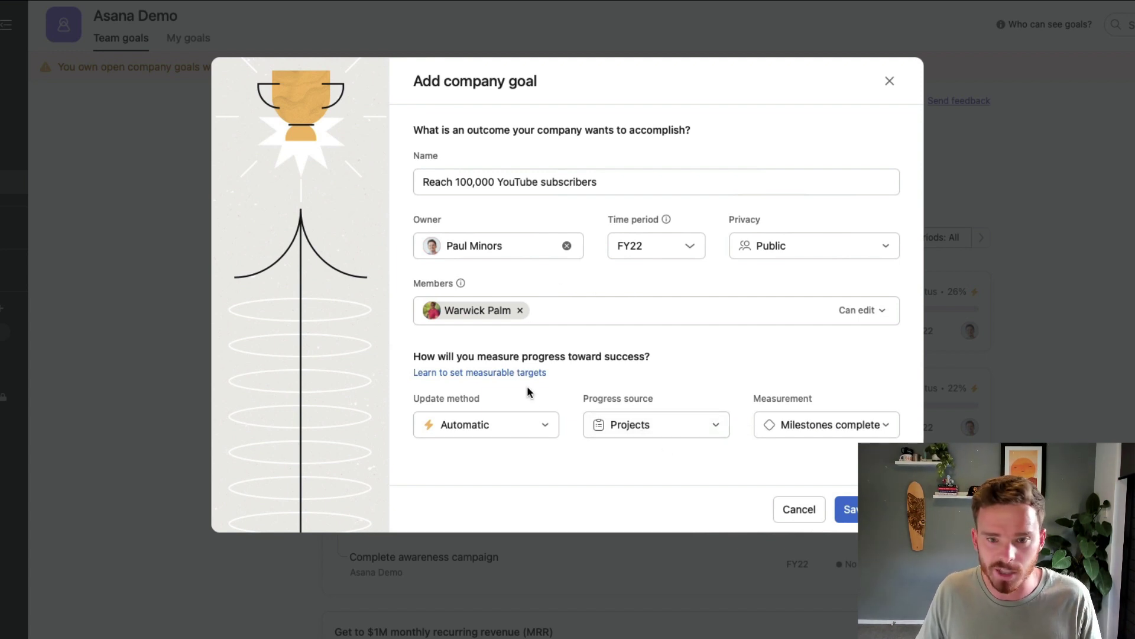
Step: Track the goal manually as a Number, current value 26,000 and target 100,000
{"action": "left_click", "coordinate": [509, 424]}
{"action": "left_click", "coordinate": [485, 507]}
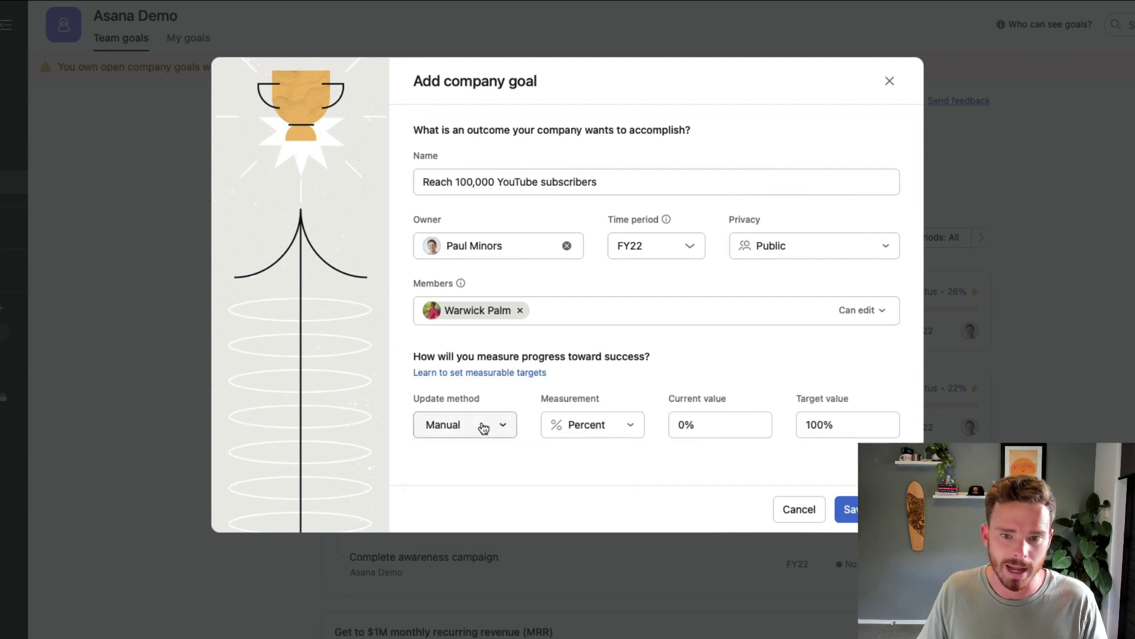
{"action": "left_click", "coordinate": [614, 429]}
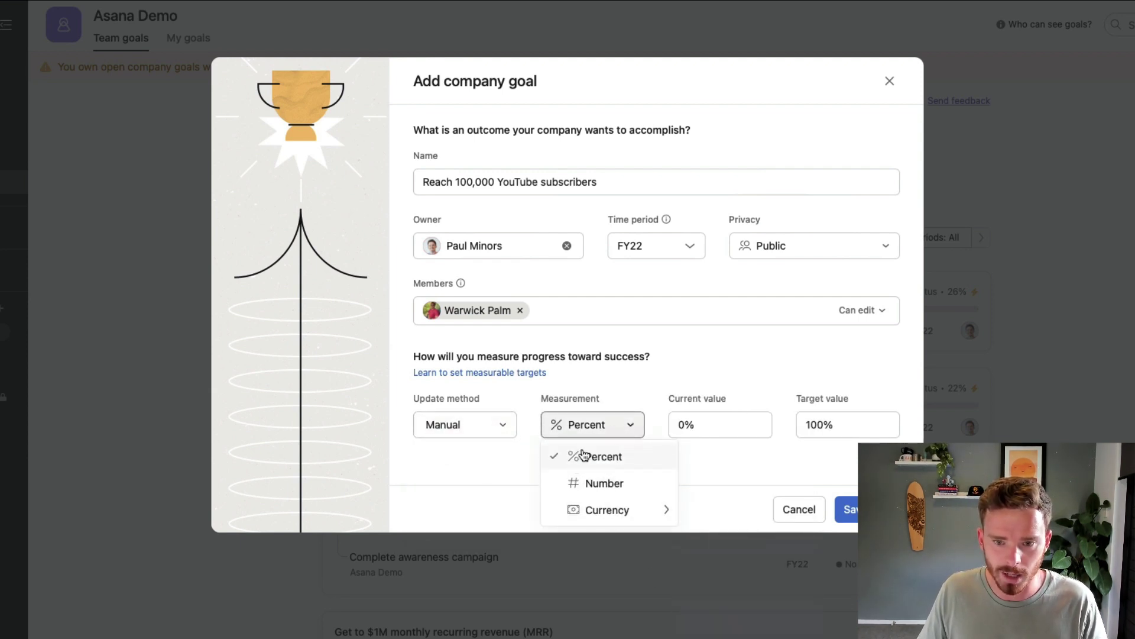
{"action": "left_click", "coordinate": [603, 482]}
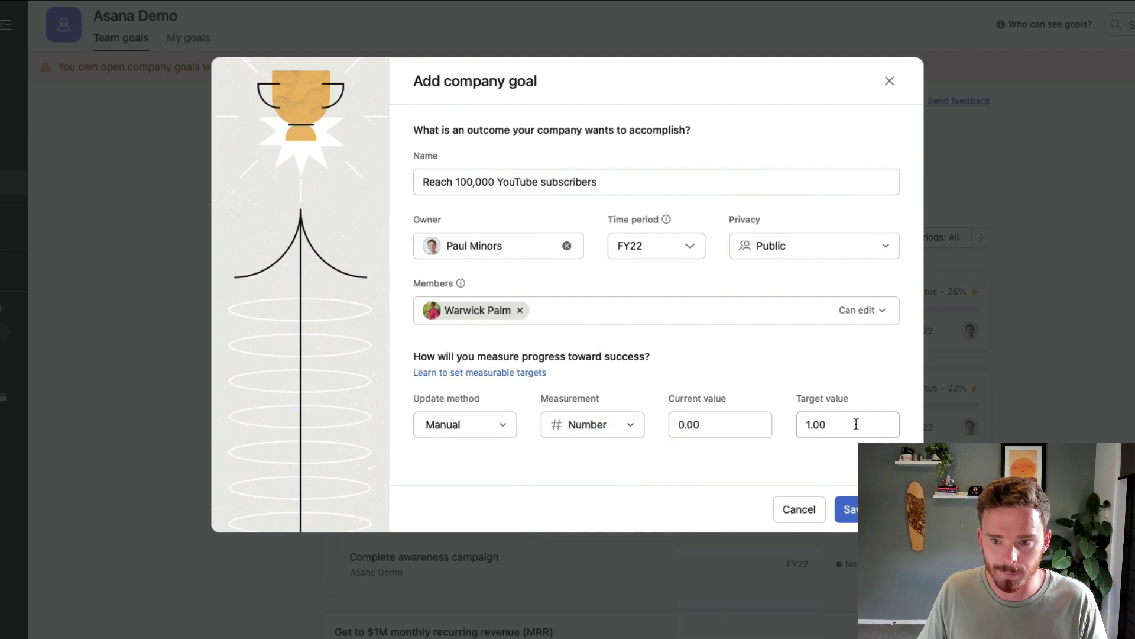
{"action": "left_click", "coordinate": [742, 424]}
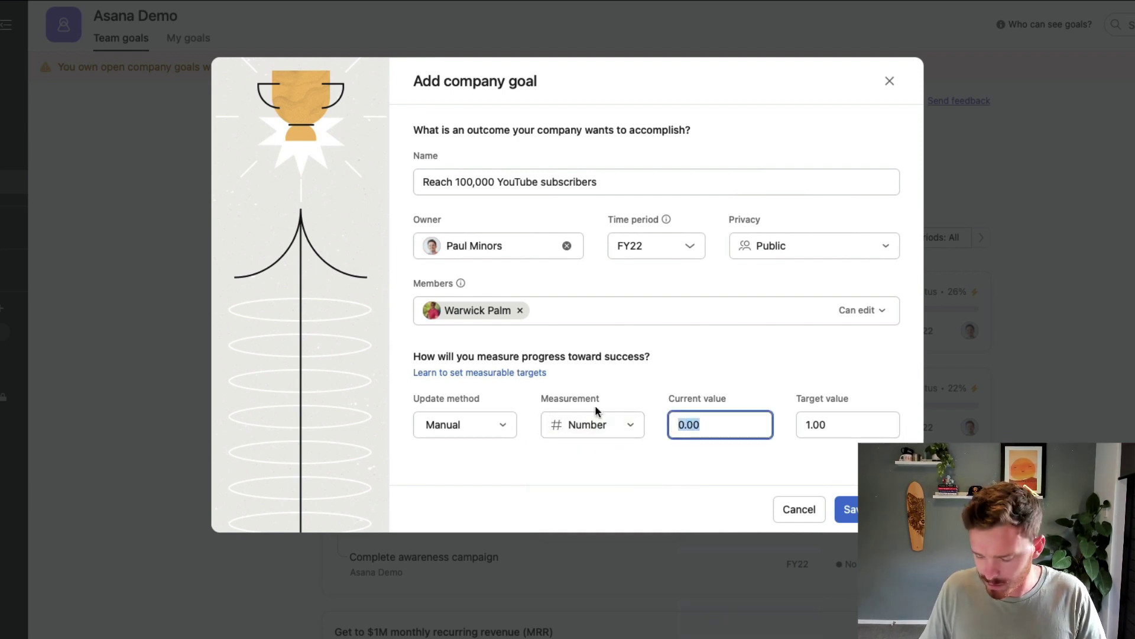
{"action": "type", "text": "26,000"}
{"action": "key", "text": "Tab"}
{"action": "type", "text": "10"}
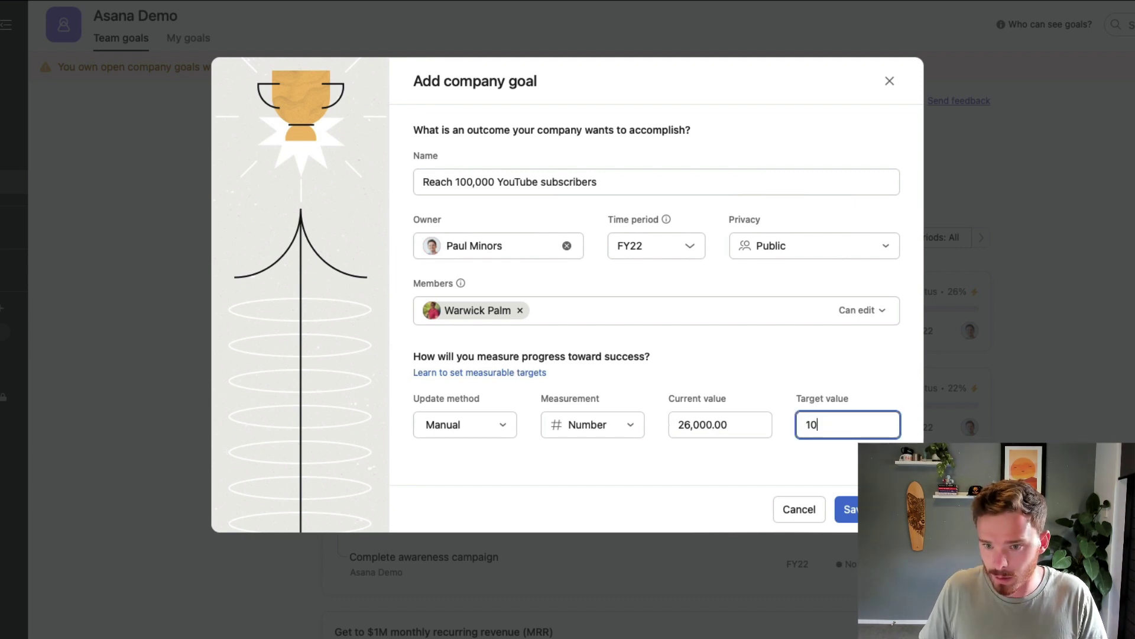
{"action": "left_click", "coordinate": [402, 218]}
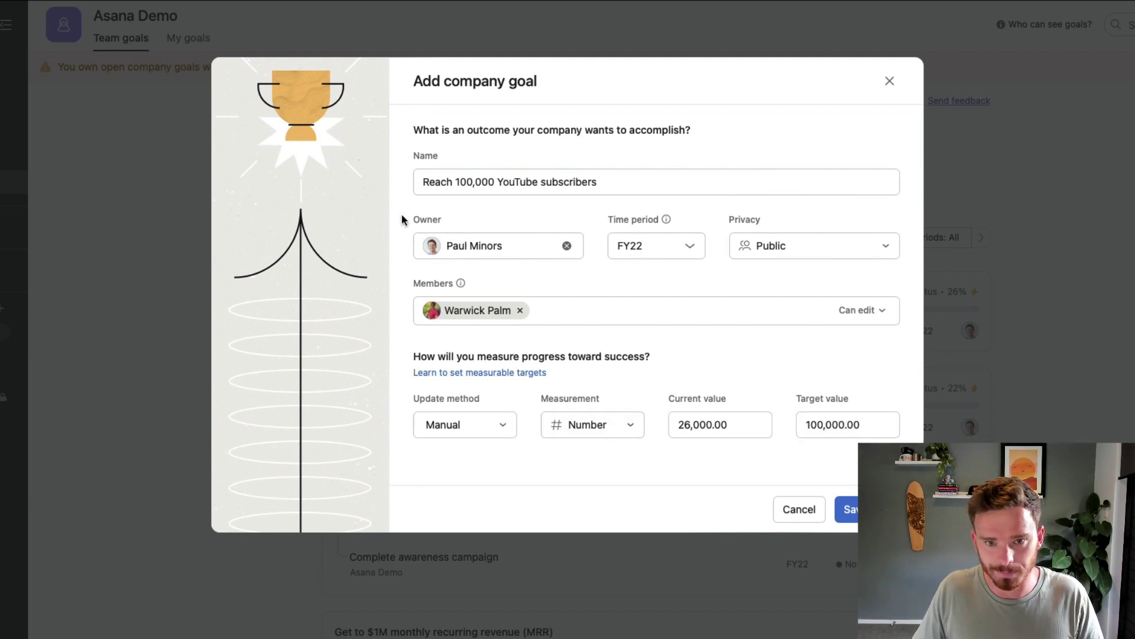
Step: Save the YouTube subscribers goal and give it a Lorem ipsum placeholder description
{"action": "left_click", "coordinate": [869, 509]}
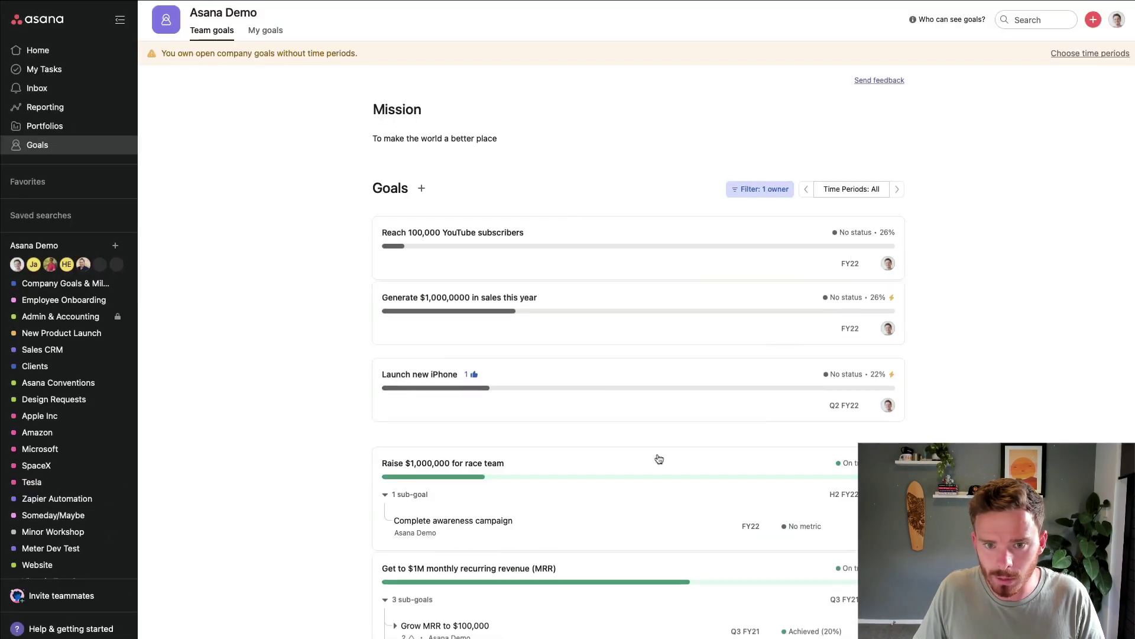
{"action": "left_click", "coordinate": [596, 231]}
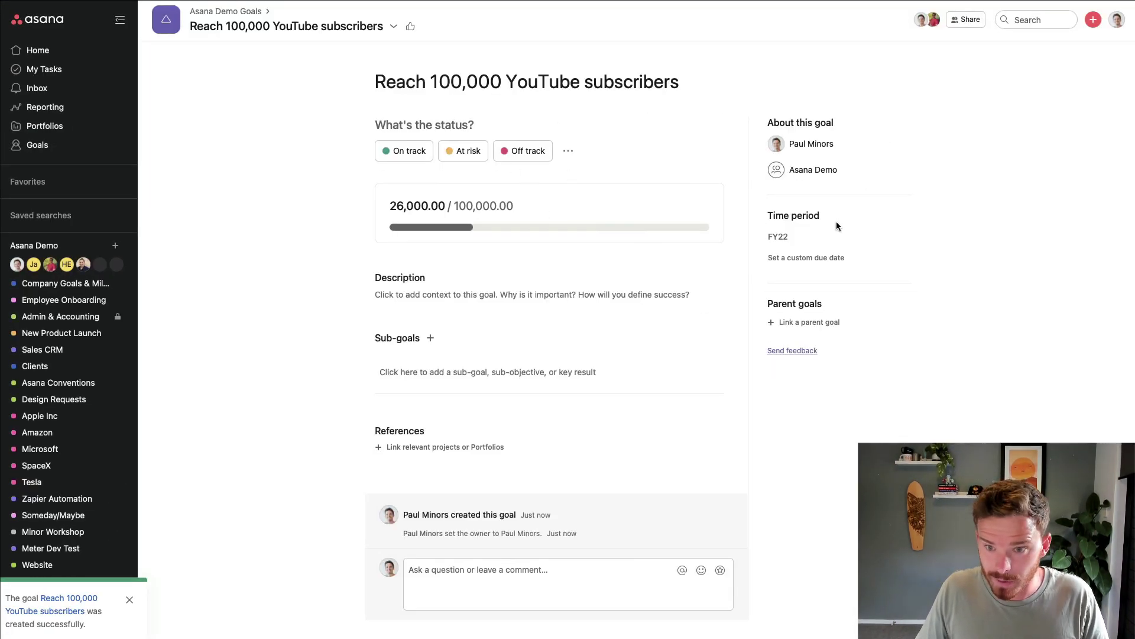
{"action": "left_click", "coordinate": [485, 296]}
{"action": "type", "text": ";lor"}
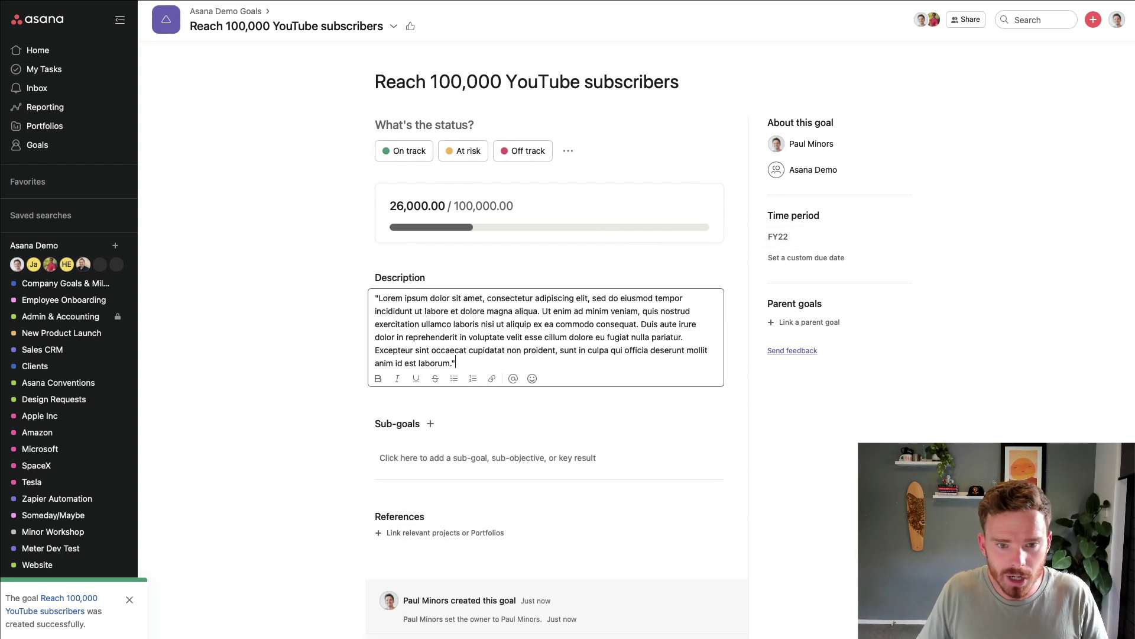
Step: Begin a Make more videos sub-goal, then cancel it without creating it
{"action": "left_click", "coordinate": [430, 424]}
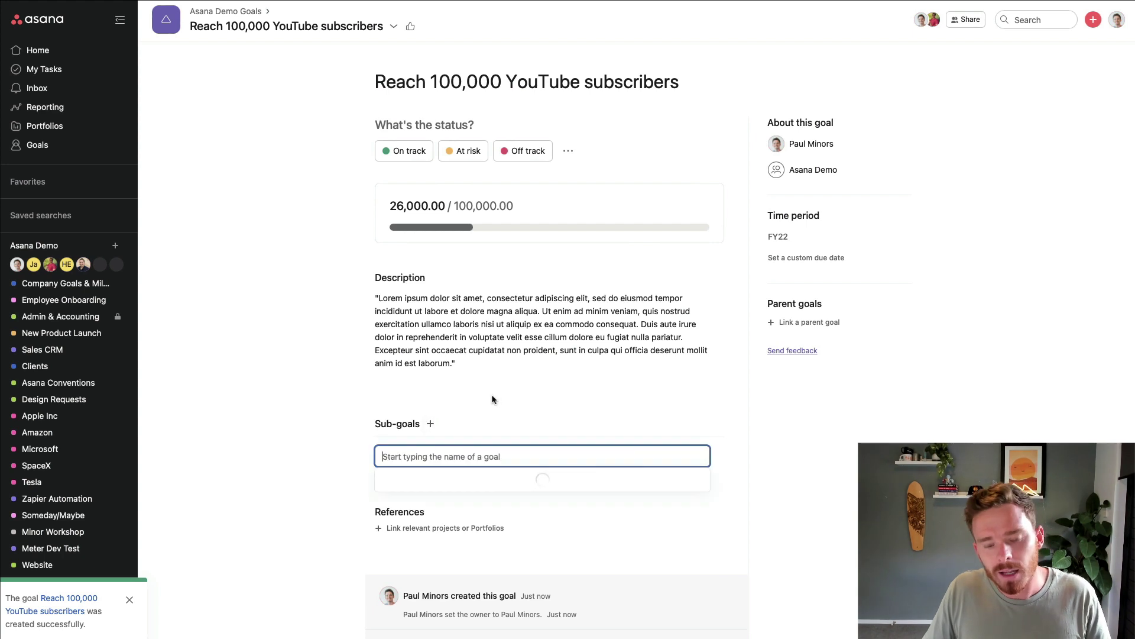
{"action": "scroll", "coordinate": [506, 392], "scroll_direction": "down", "scroll_amount": 2}
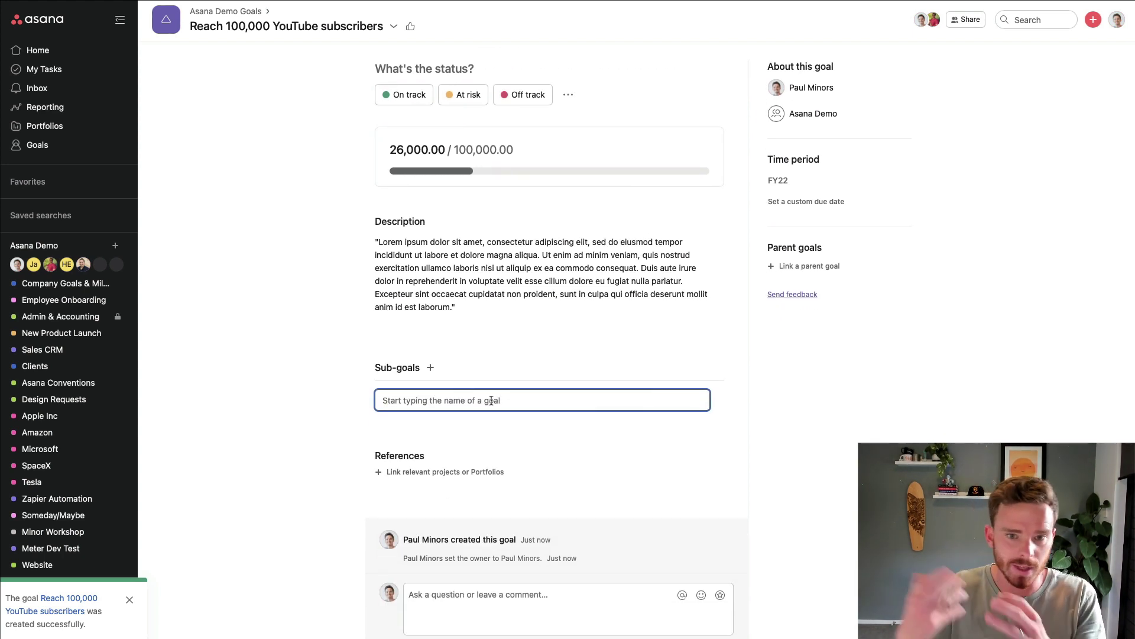
{"action": "type", "text": "Mak"}
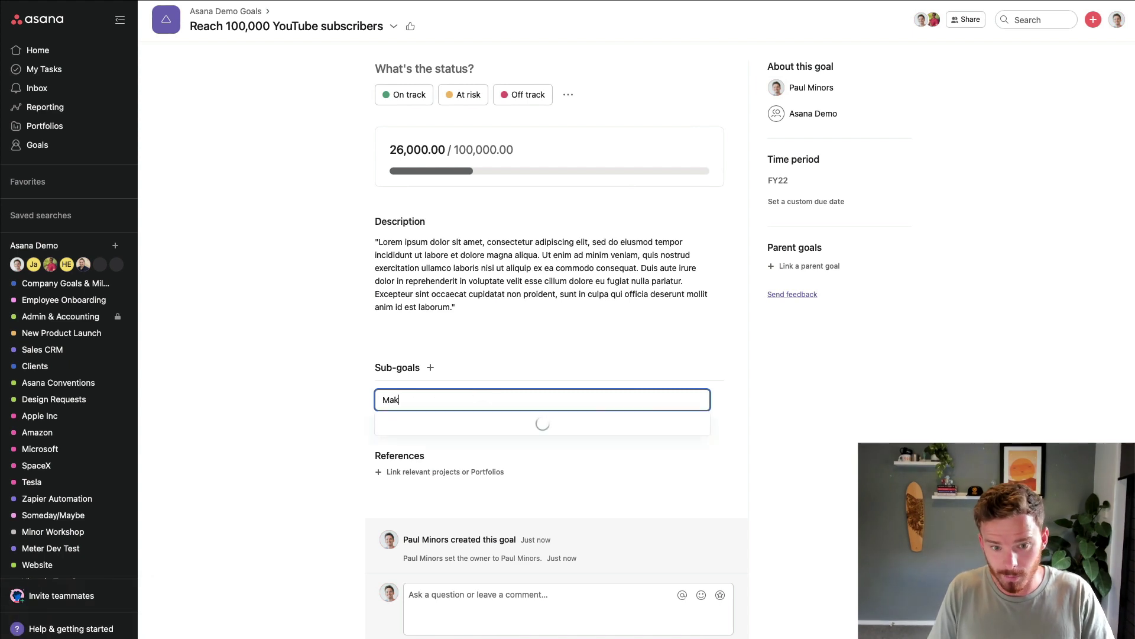
{"action": "type", "text": "e more videos"}
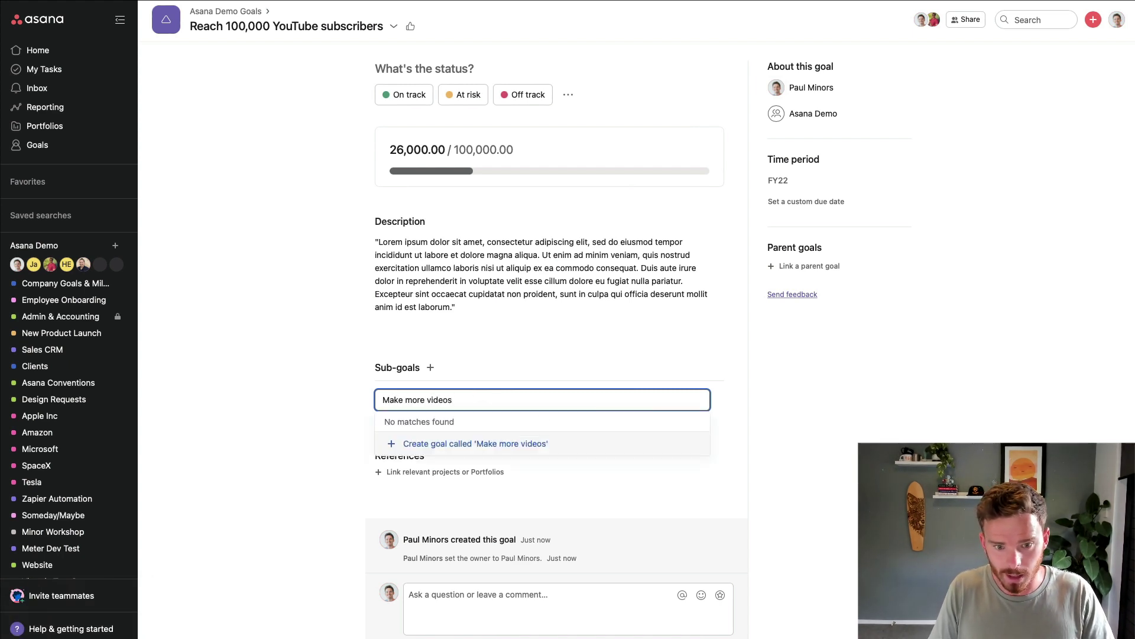
{"action": "left_click", "coordinate": [474, 444]}
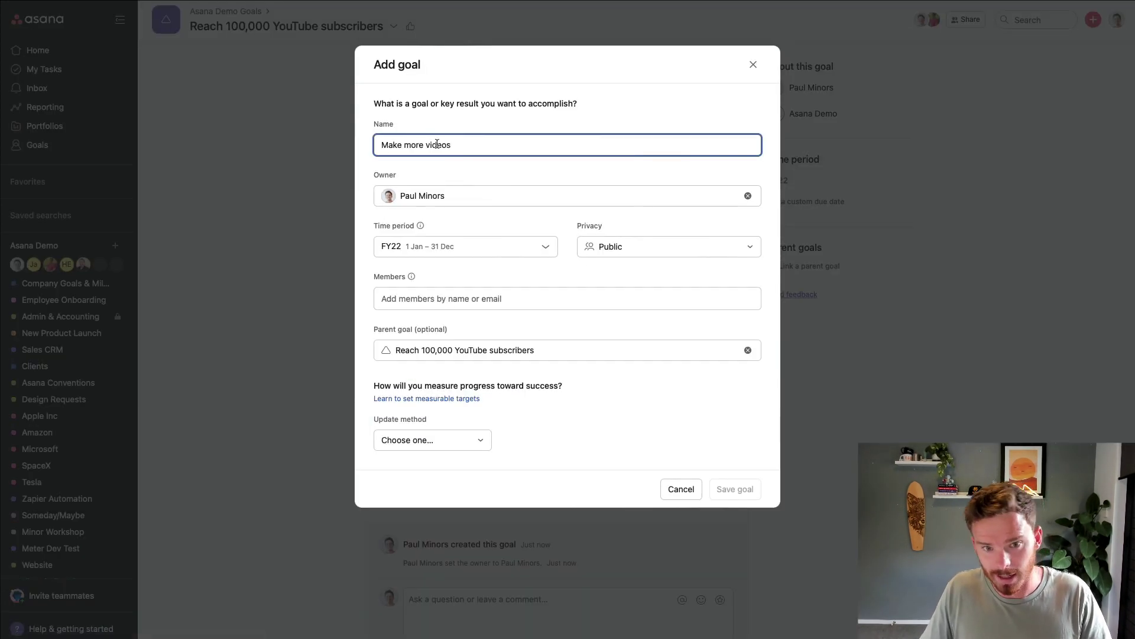
{"action": "left_click", "coordinate": [681, 489]}
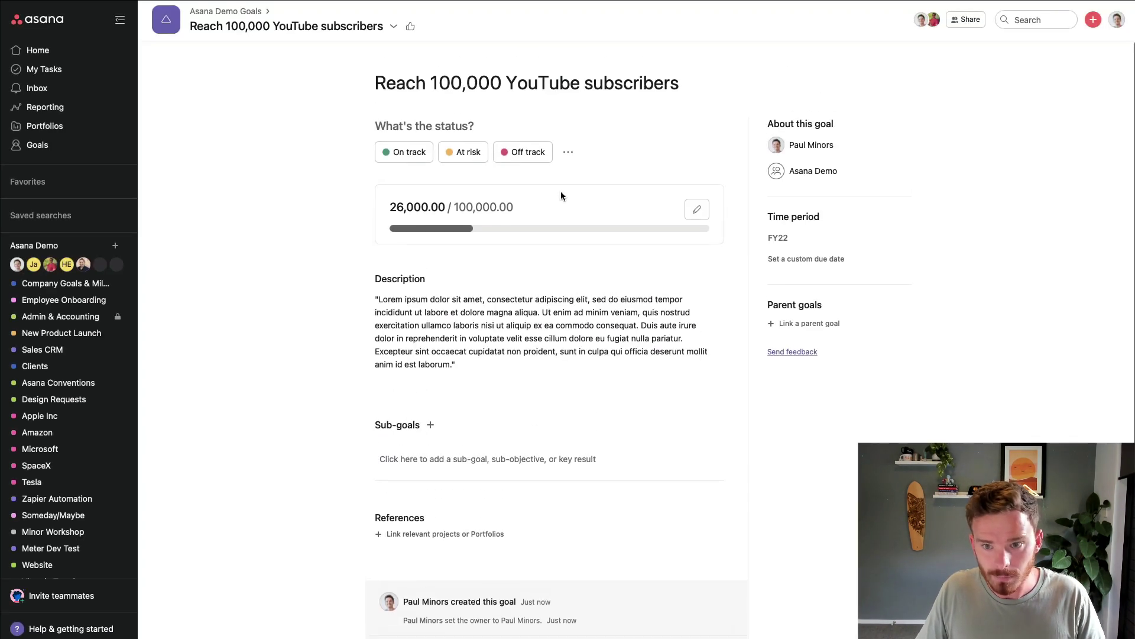
Step: Return to team goals, reopen the YouTube subscribers goal, then jump to My Tasks with Tab+M
{"action": "left_click", "coordinate": [133, 152]}
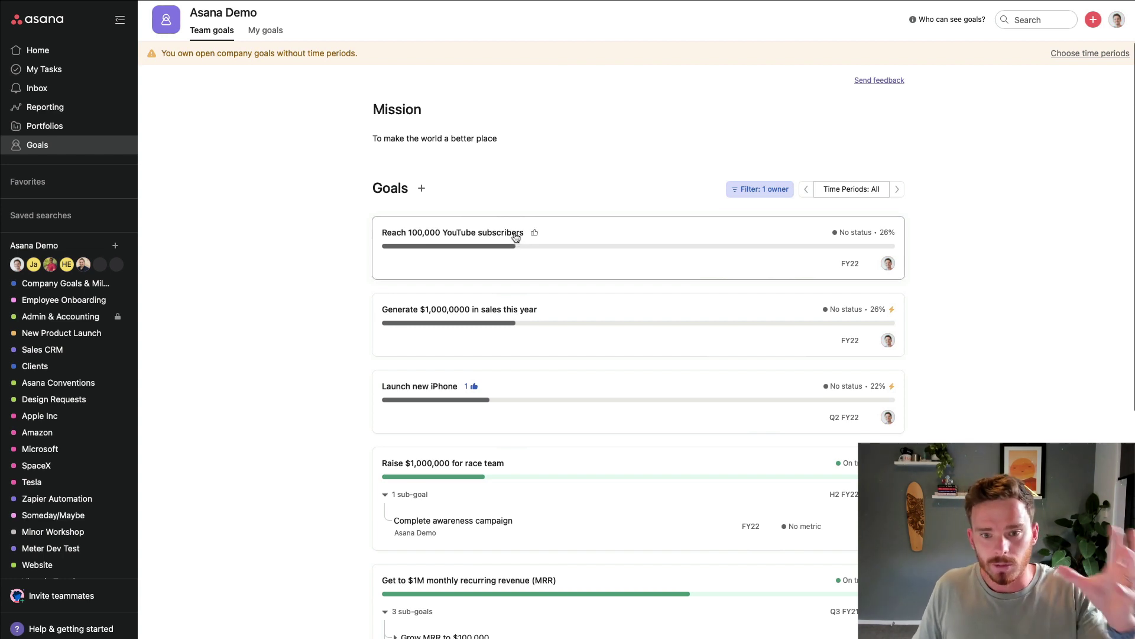
{"action": "left_click", "coordinate": [603, 226]}
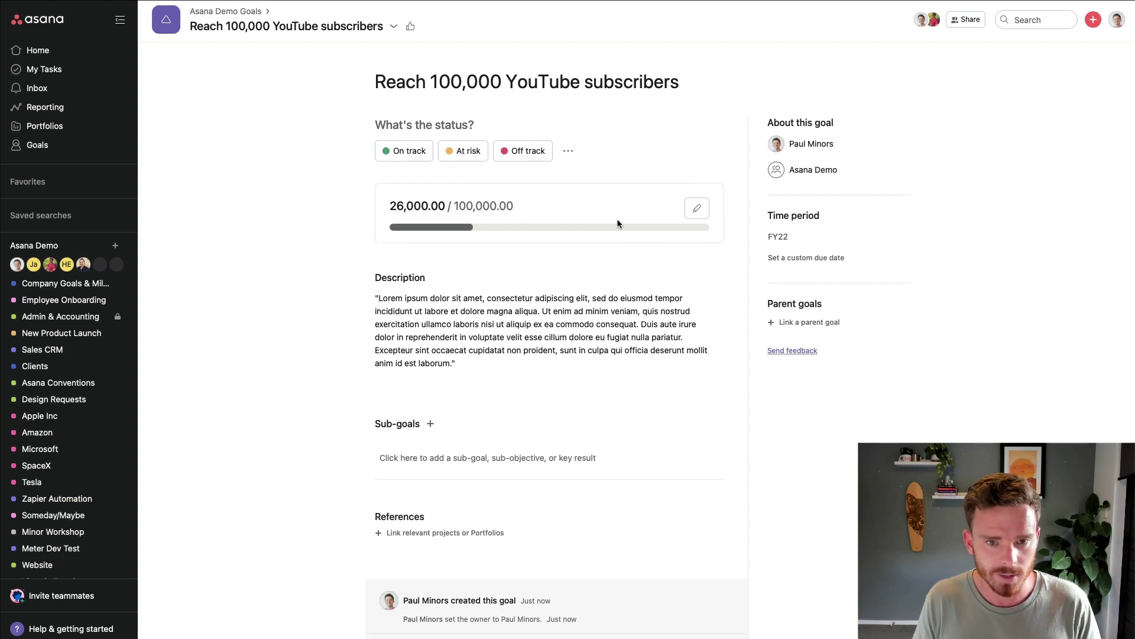
{"action": "key", "text": "Tab"}
{"action": "key", "text": "m"}
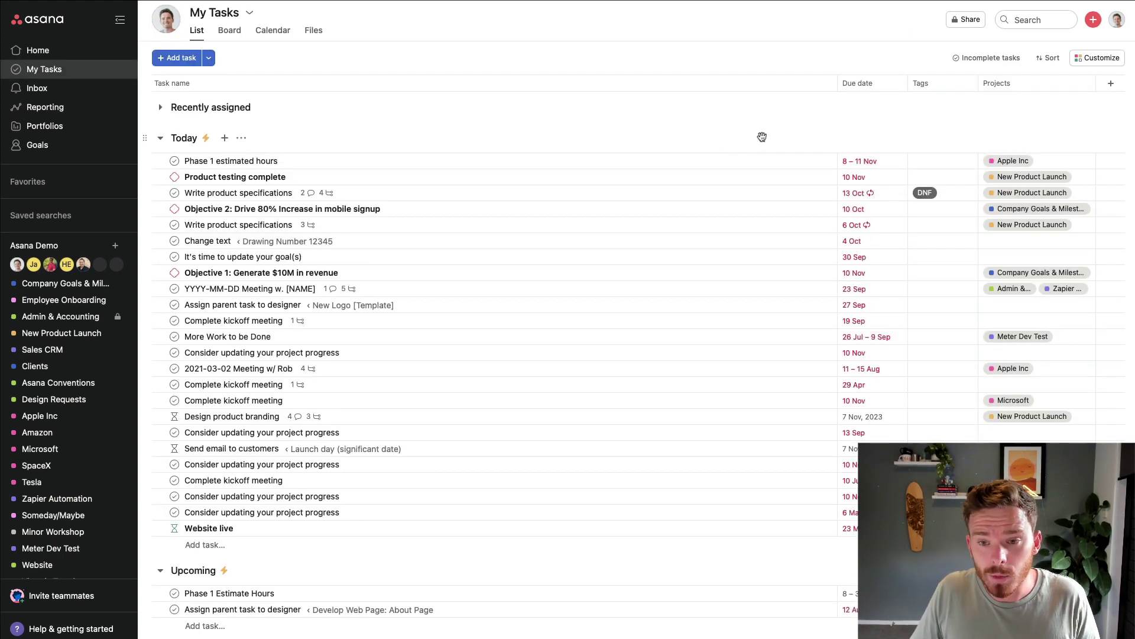
Step: Switch on Set out of office in My Profile settings, leaving the first and last days empty
{"action": "left_click", "coordinate": [1116, 20]}
{"action": "left_click", "coordinate": [1031, 145]}
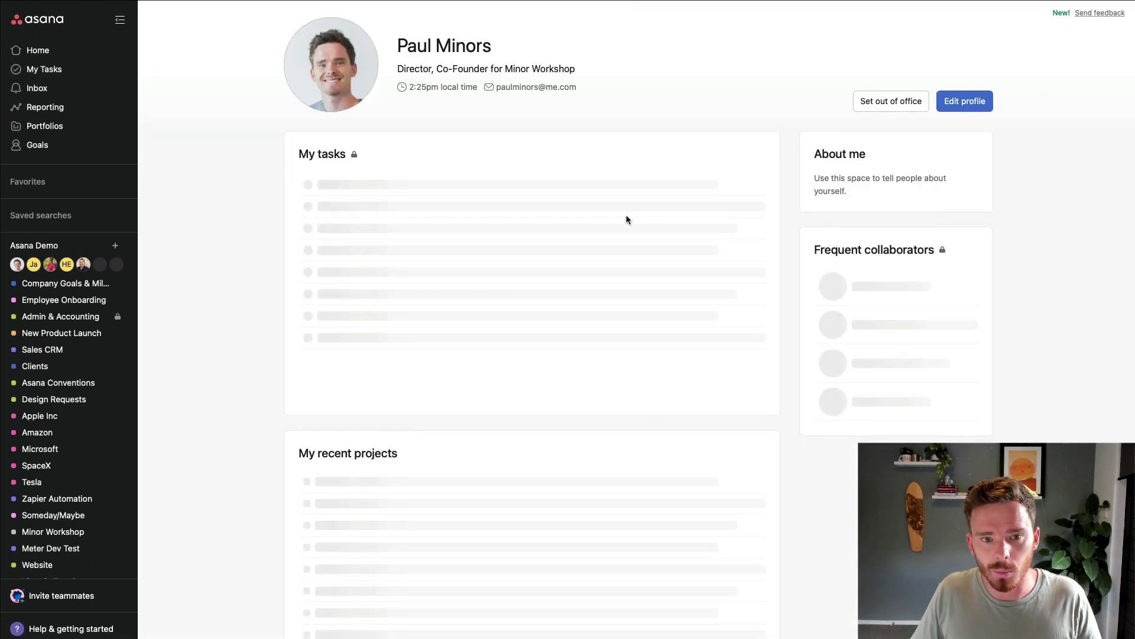
{"action": "left_click", "coordinate": [891, 101]}
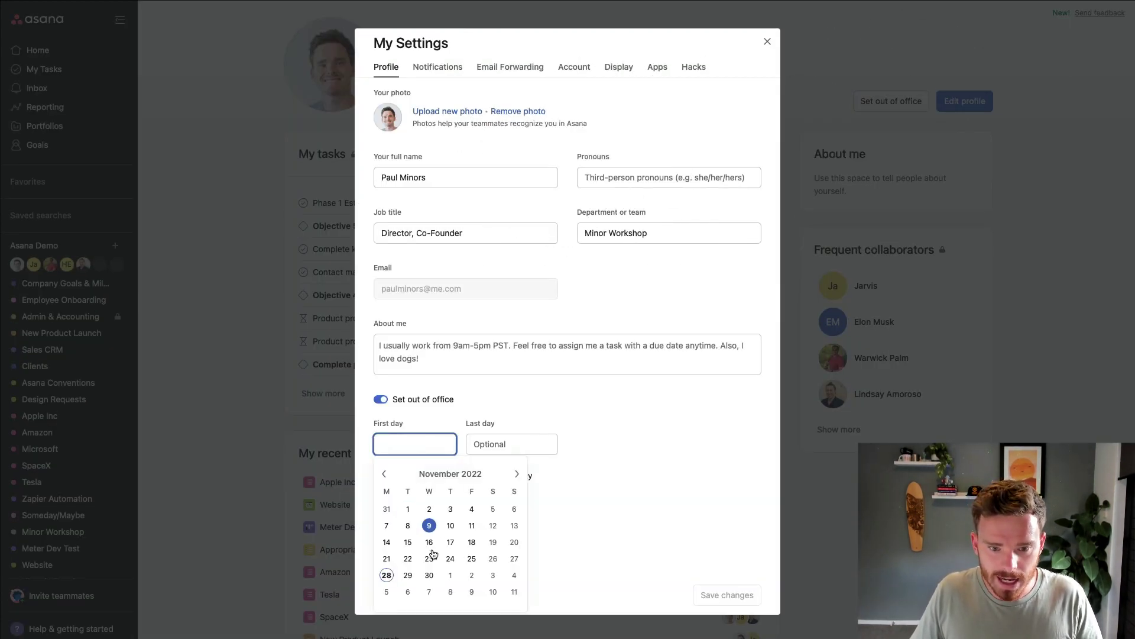
{"action": "left_click", "coordinate": [516, 474]}
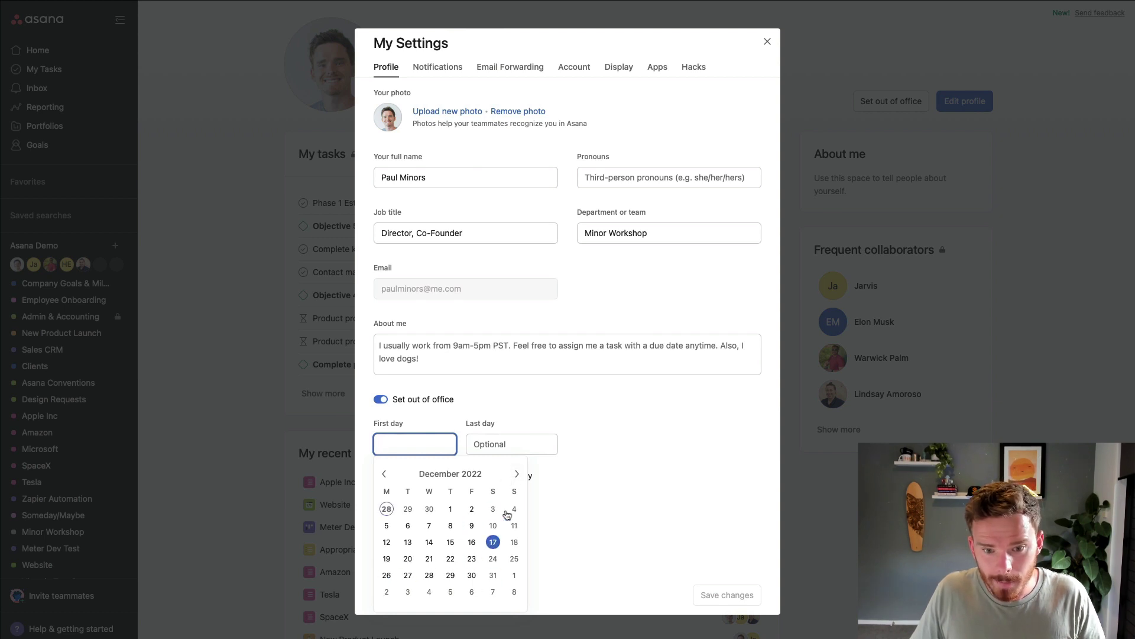
{"action": "left_click", "coordinate": [509, 444]}
{"action": "left_click", "coordinate": [663, 422]}
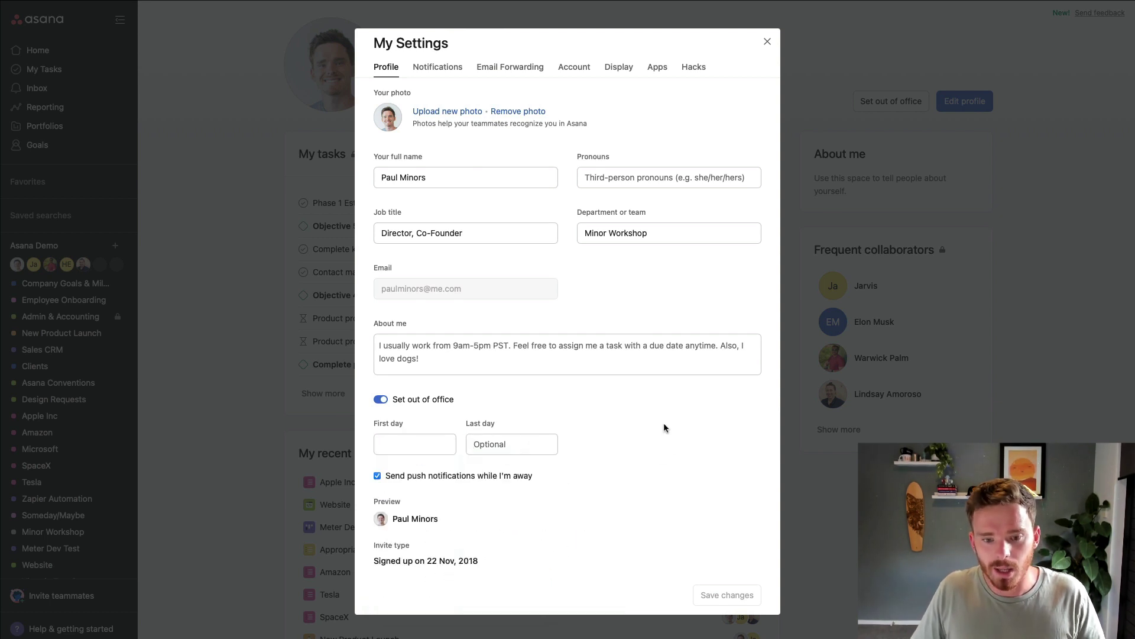